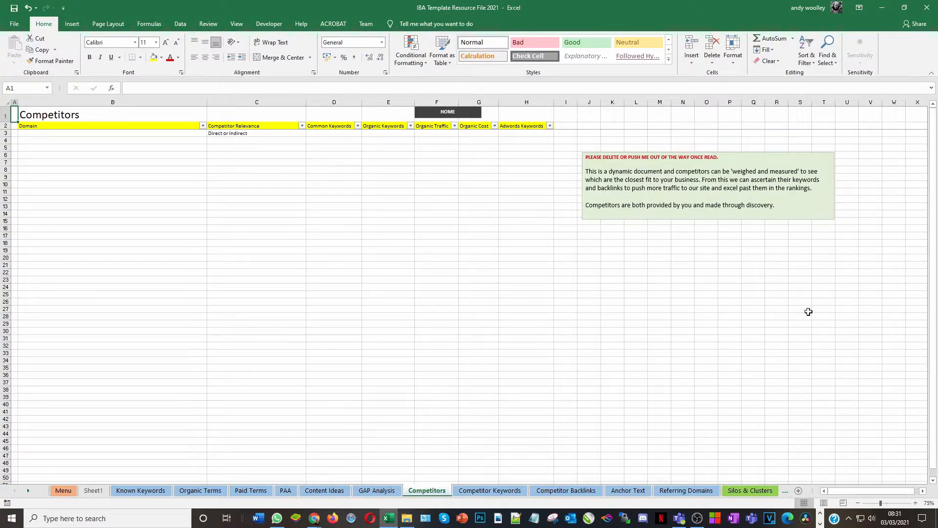
- Switch to Chrome, search Google for "data storytelling" and open the tableau.com storytelling ad result
click(882, 7)
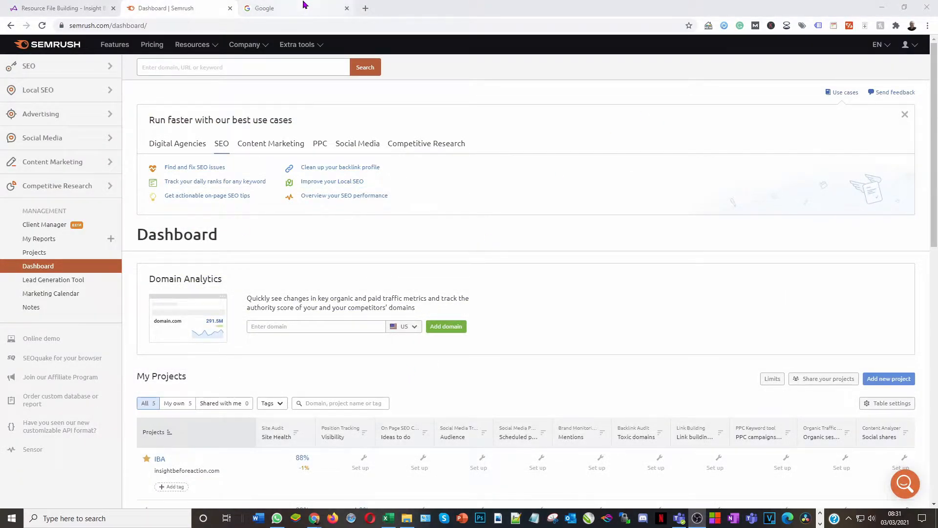
click(269, 9)
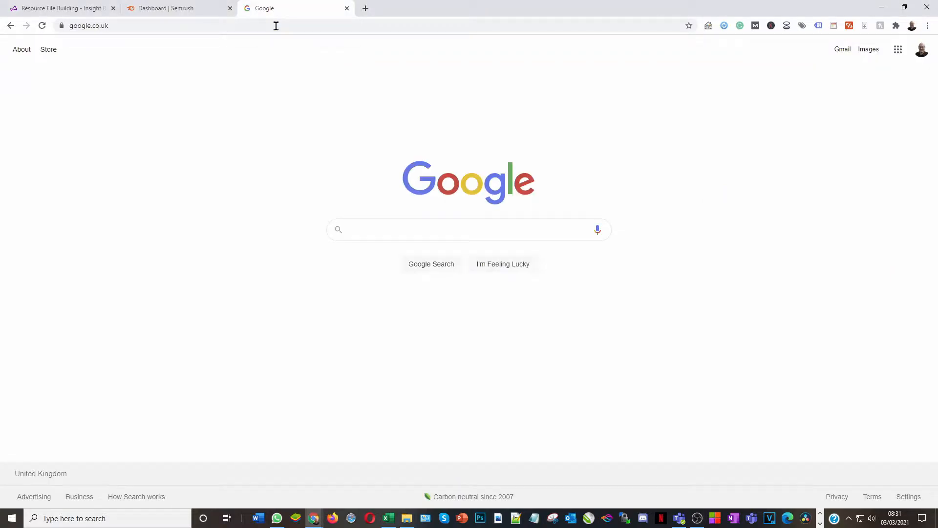
click(394, 227)
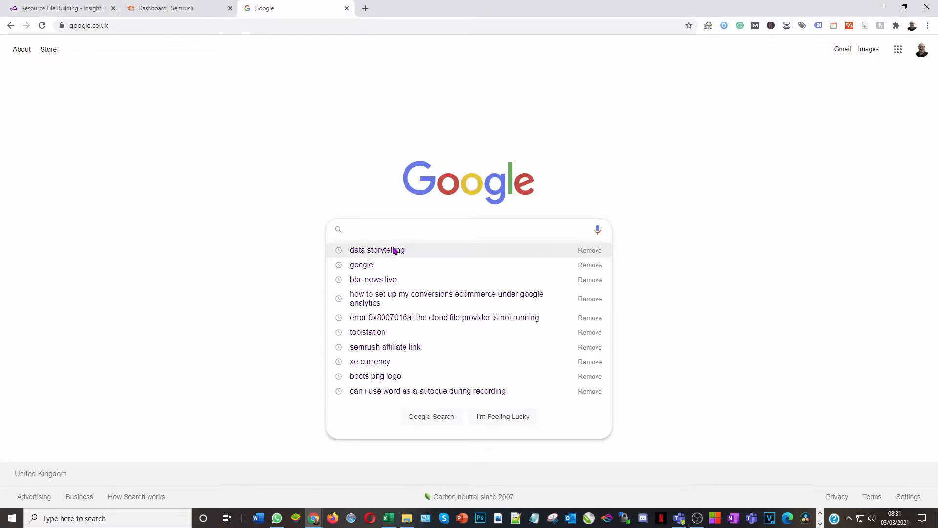
click(390, 251)
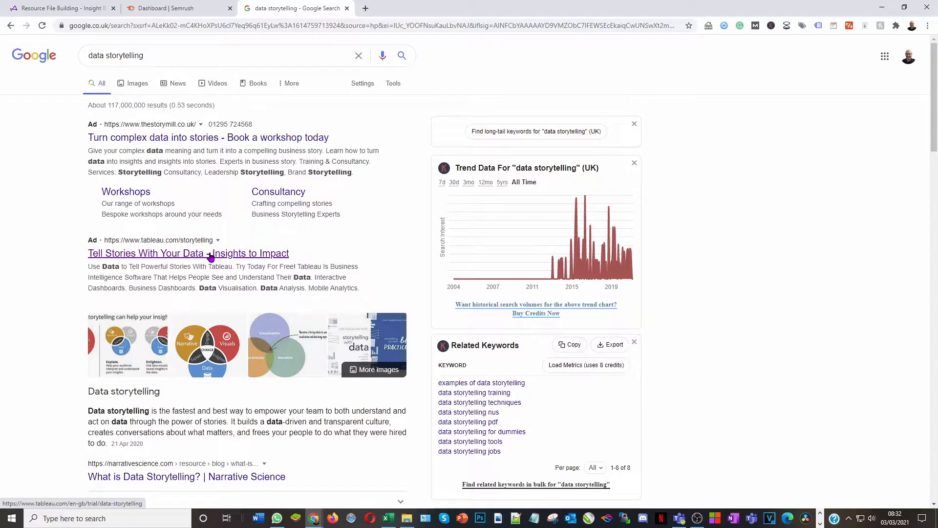
click(152, 244)
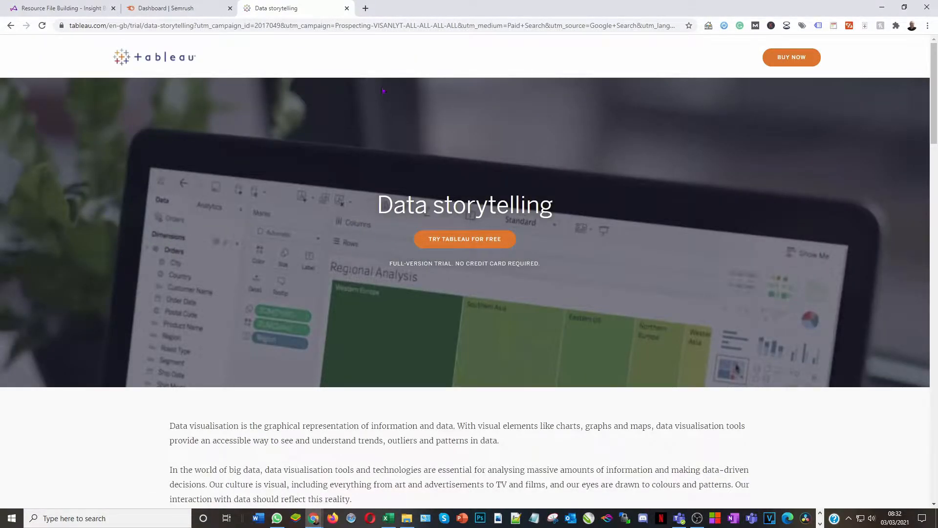
drag(107, 25, 66, 27)
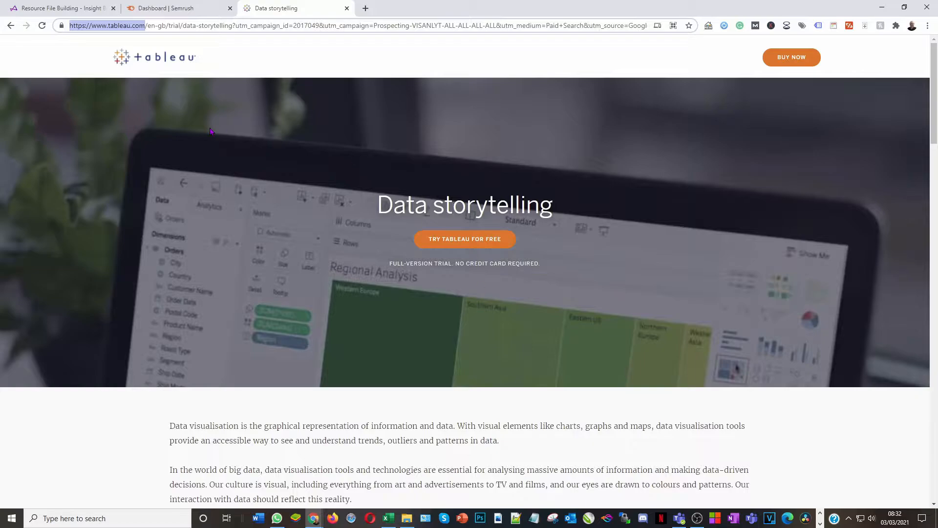
right_click(123, 29)
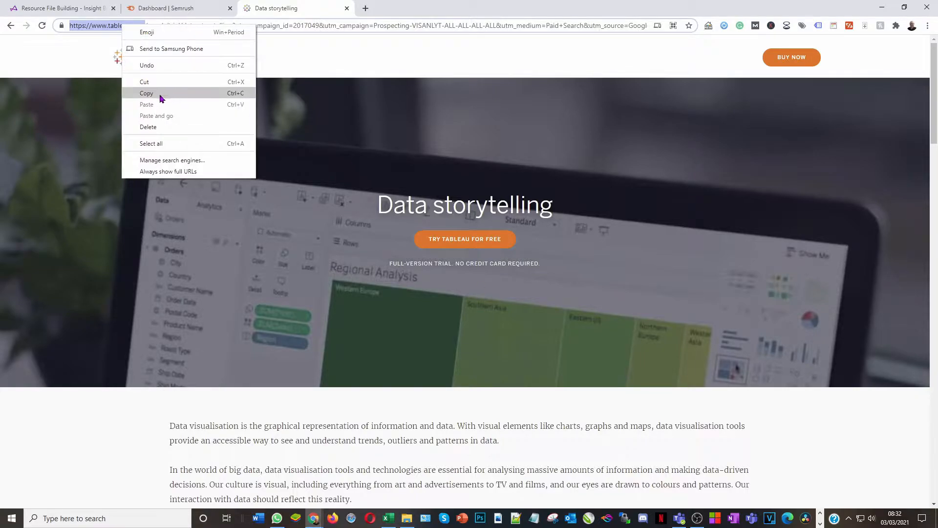
click(149, 92)
click(165, 10)
click(201, 65)
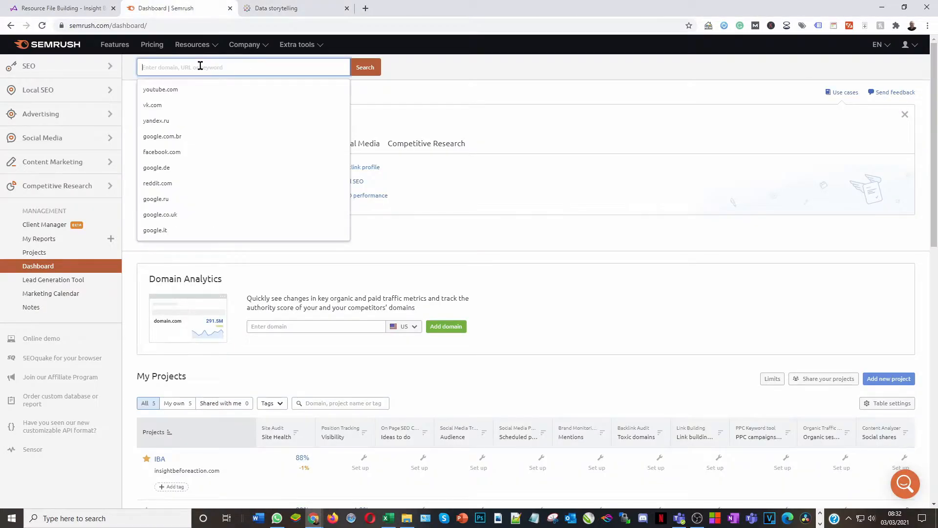
key(ctrl+v)
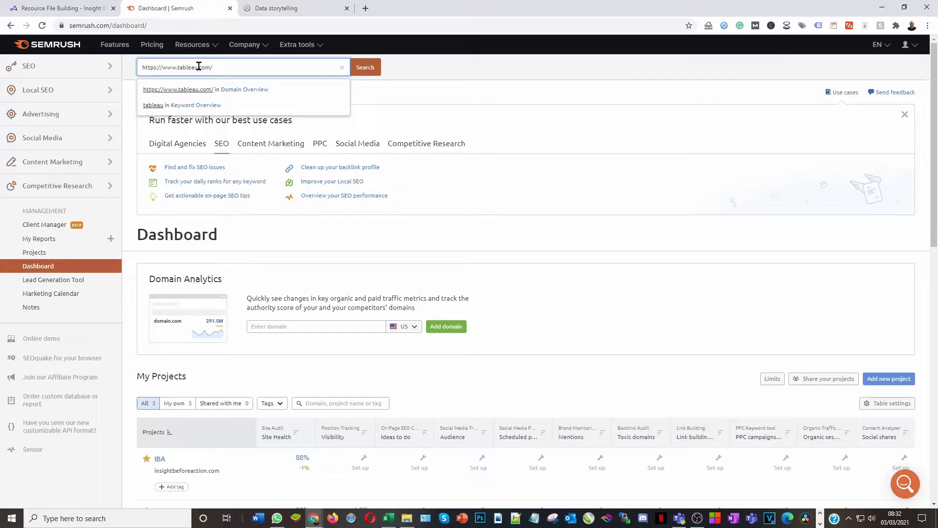
click(373, 68)
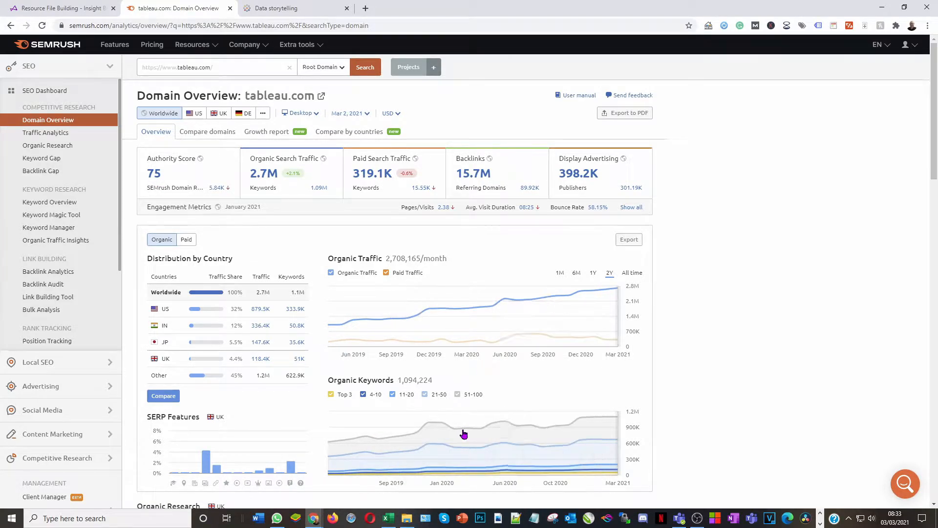
- Open the Organic Research competitors report for tableau.com and export all its organic competitors to Excel
click(48, 147)
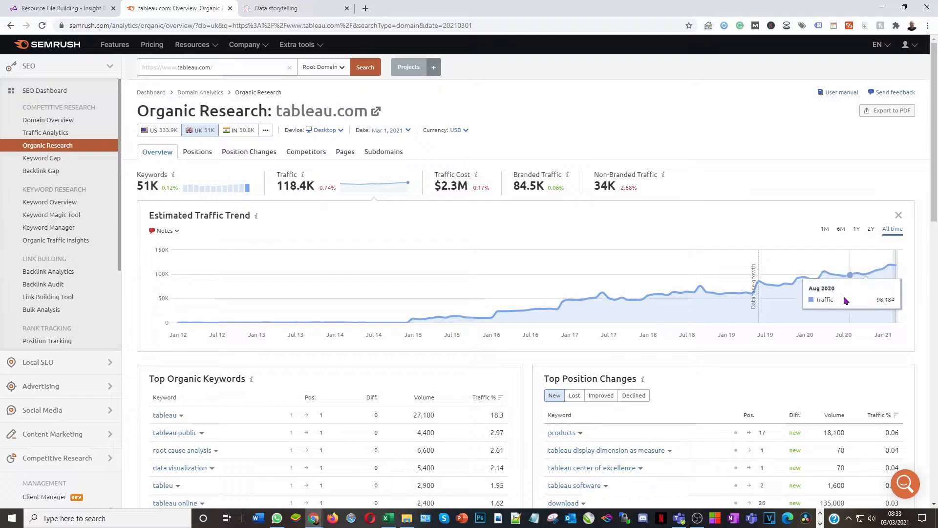
click(308, 154)
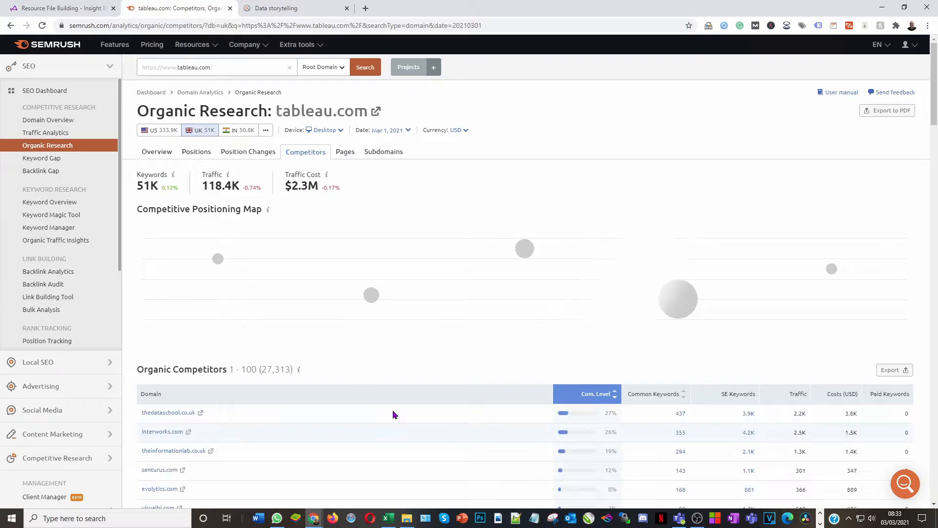
scroll(266, 410, down, 2)
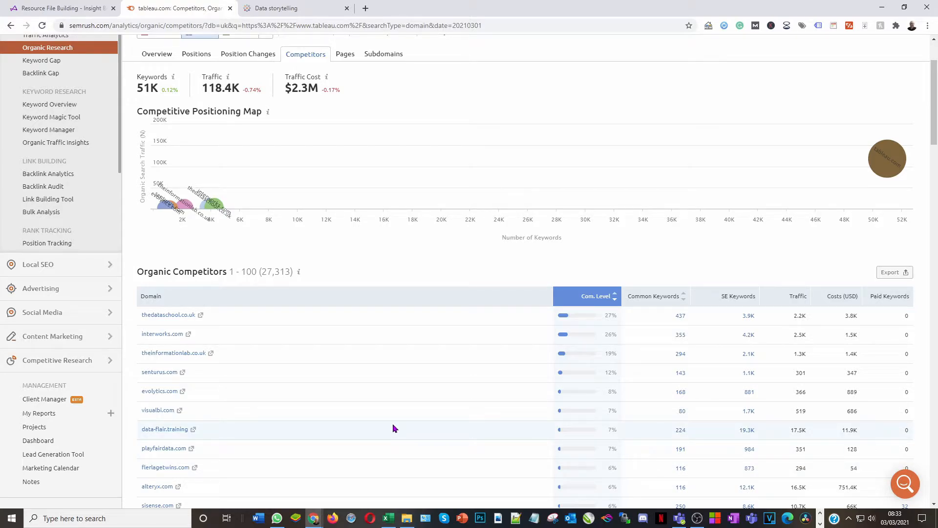
click(889, 274)
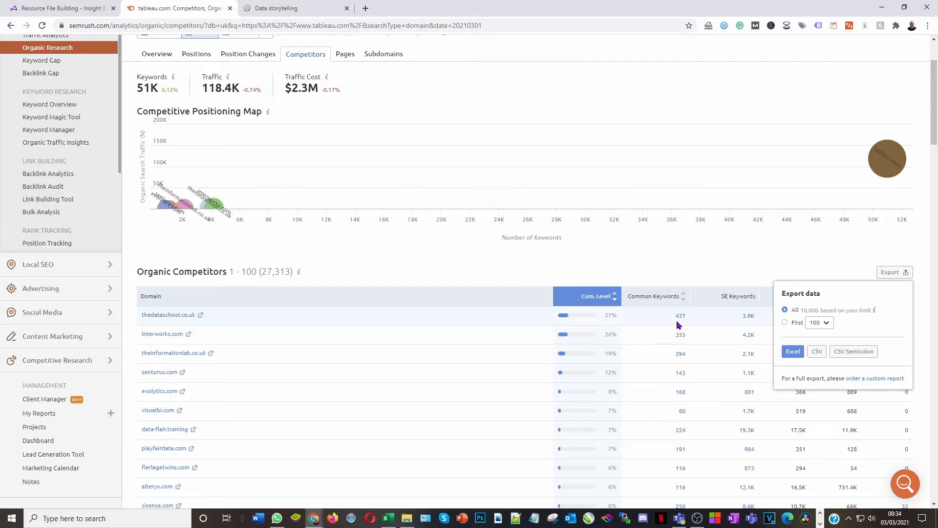
click(793, 351)
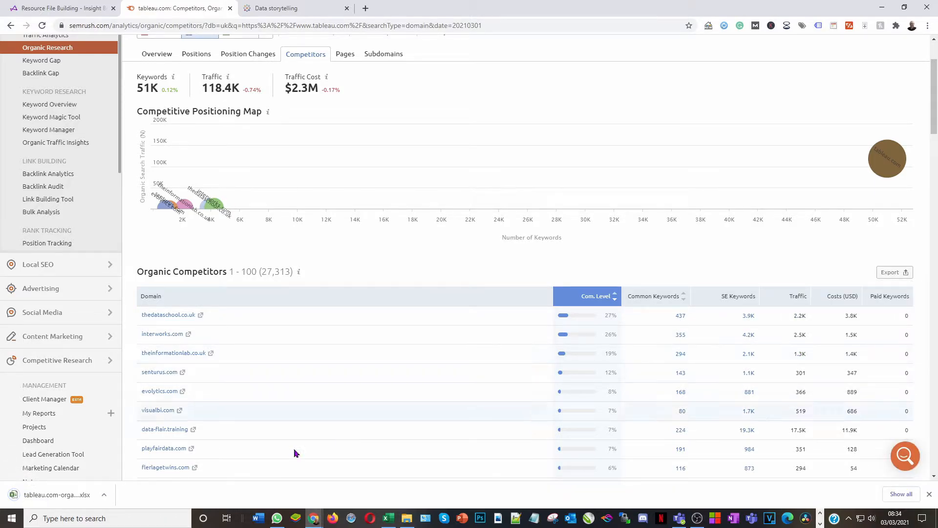
- Open the downloaded competitors workbook in Excel and copy all data rows below the header, A2 through G10001
click(50, 494)
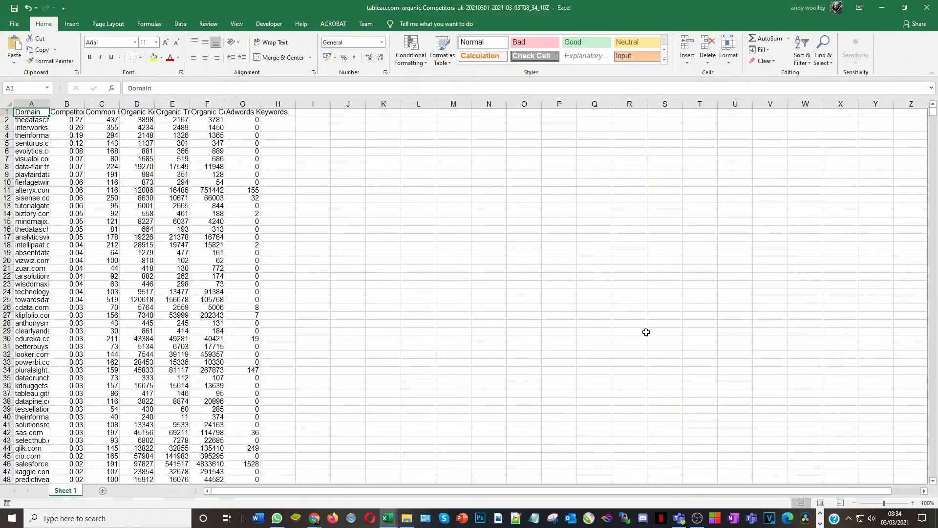
click(25, 123)
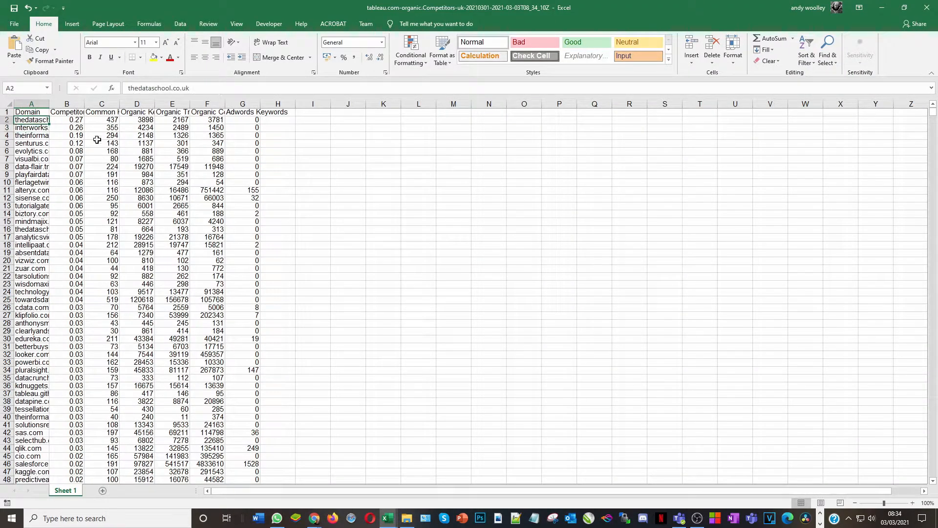
drag(933, 112, 908, 471)
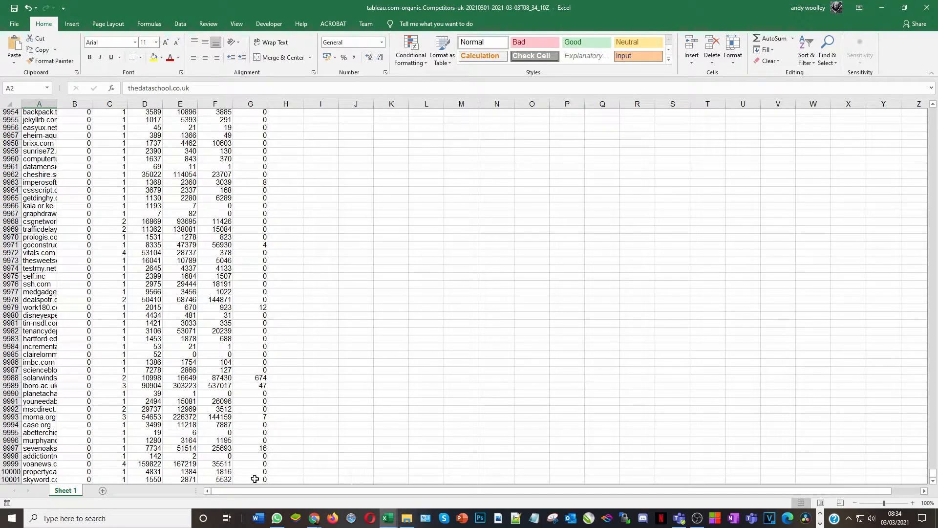
shift+click(254, 479)
click(41, 50)
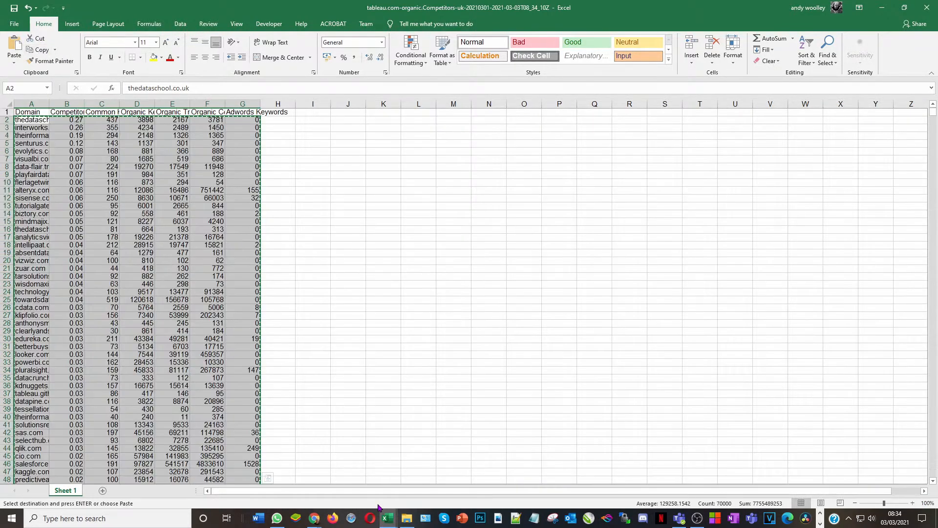
- Paste the copied competitor data into the Competitors sheet of IBA Template Resource File 2021, starting at cell B3
mouse_move(389, 519)
click(313, 472)
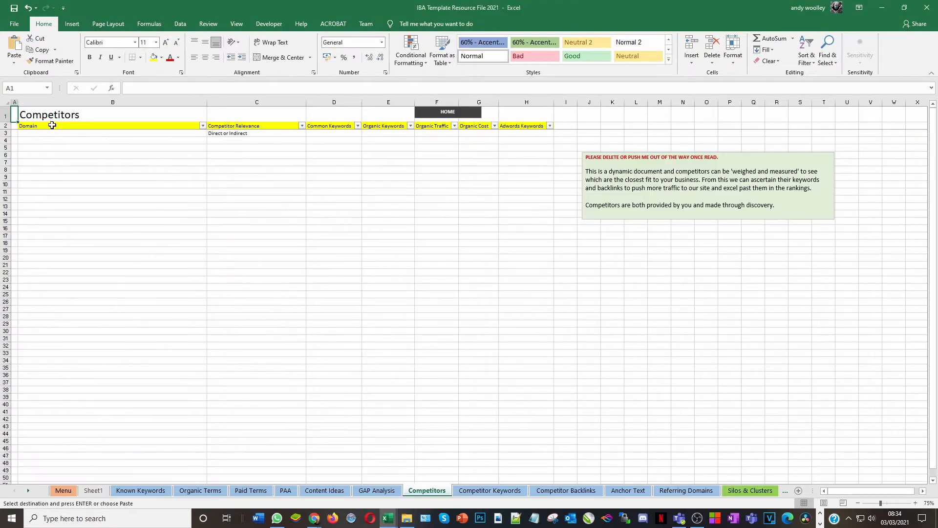
click(48, 133)
key(ctrl+v)
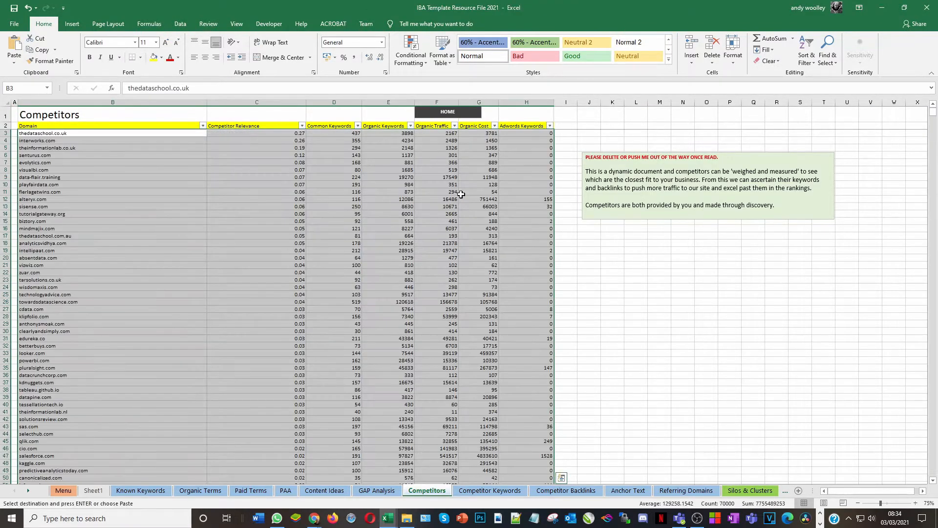
click(665, 323)
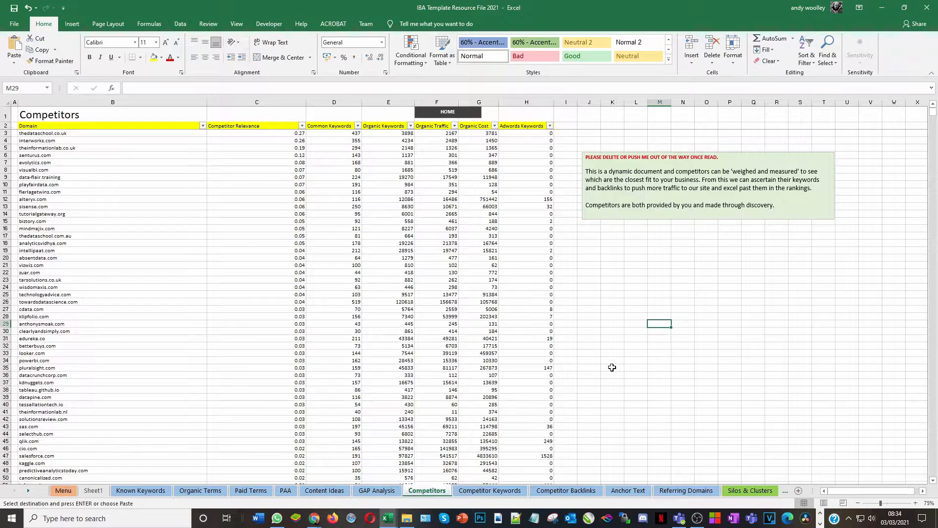
- Review the pasted competitor domains from the first rows down to the end of the list
drag(931, 112, 930, 472)
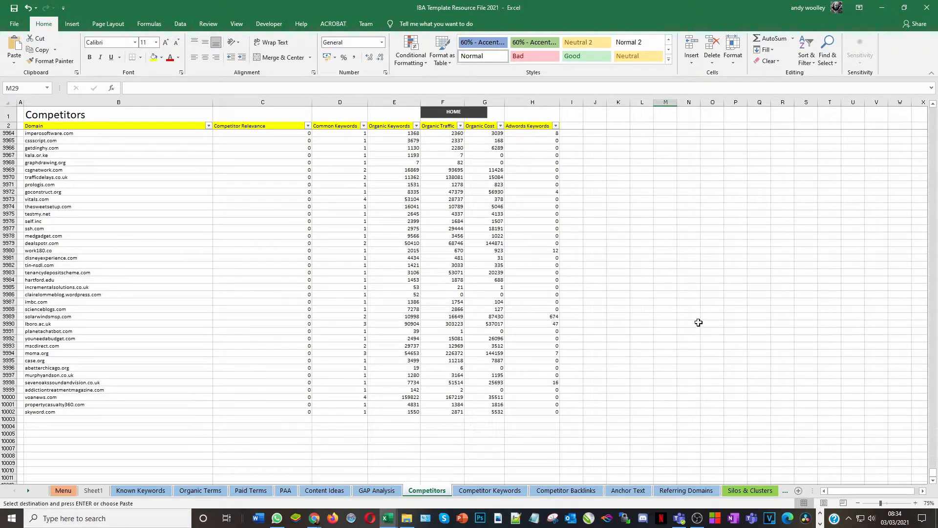
drag(932, 477, 932, 110)
drag(62, 133, 111, 191)
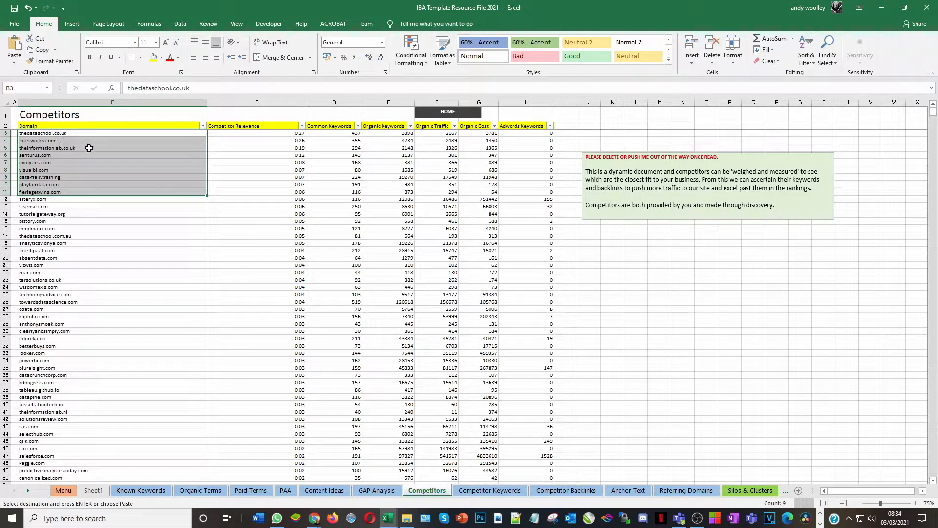
key(ctrl+v)
click(162, 243)
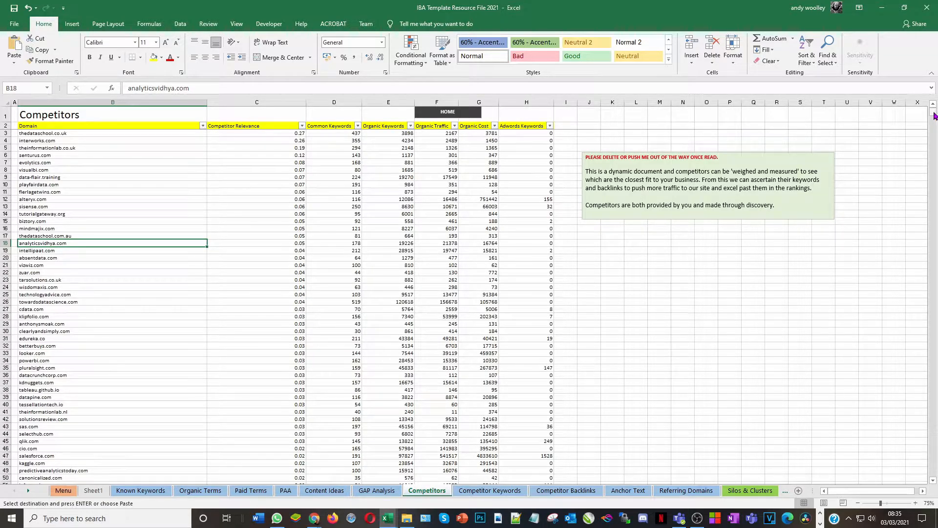
drag(935, 116, 890, 482)
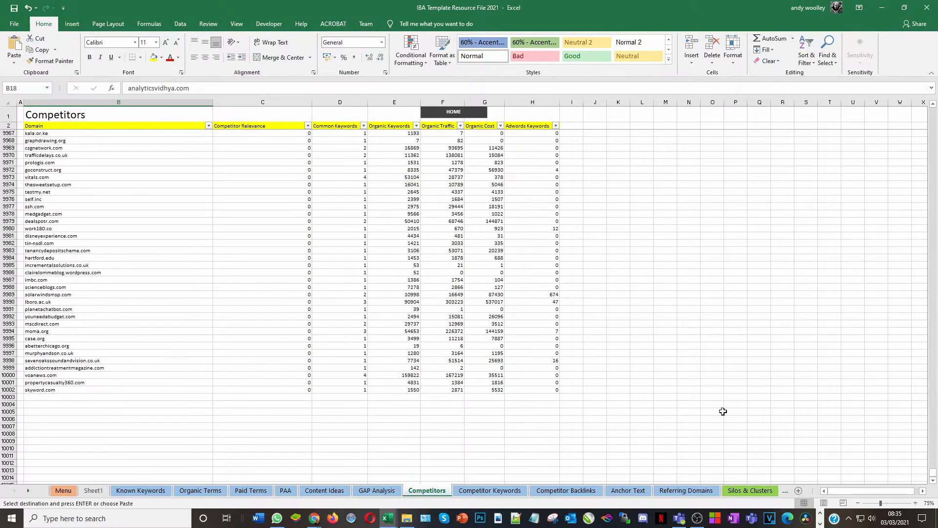
- Copy the known keyword "storytelling with data" from the Menu sheet and switch back to the Chrome window with Semrush
click(64, 490)
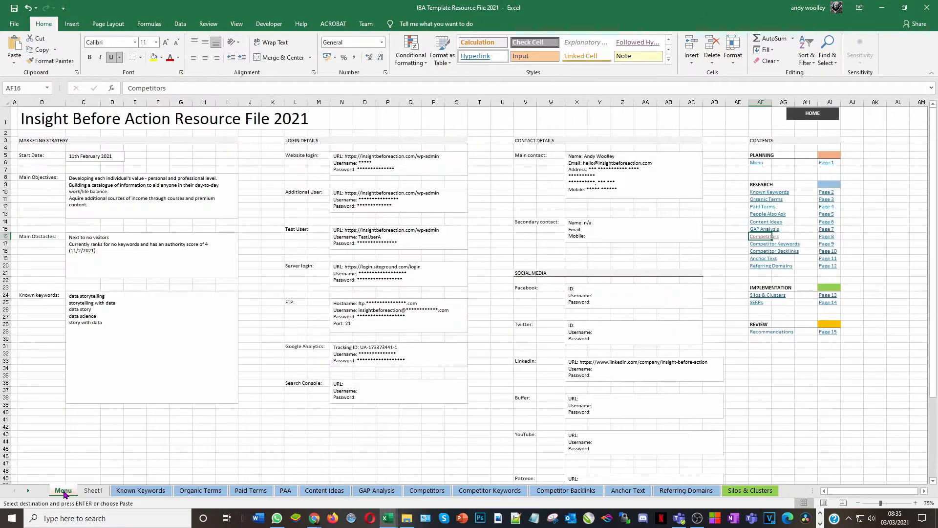
drag(119, 302, 53, 304)
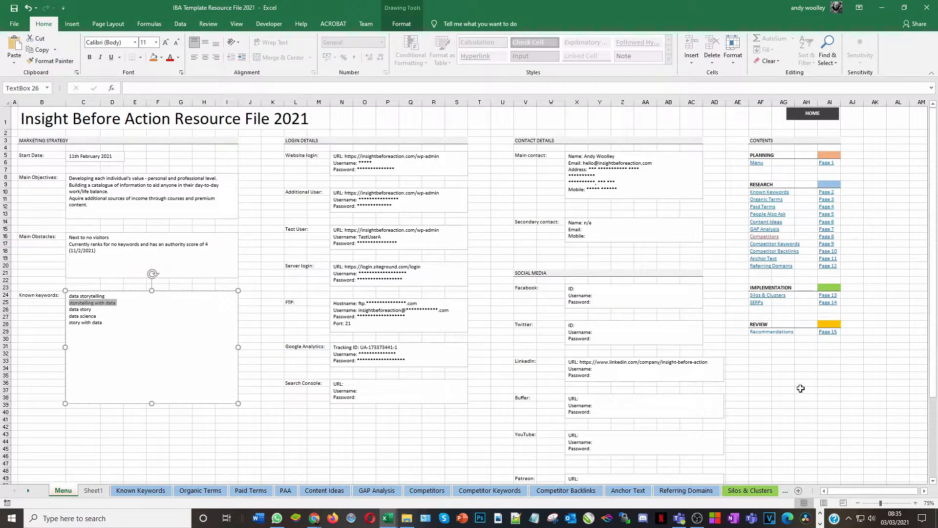
mouse_move(315, 518)
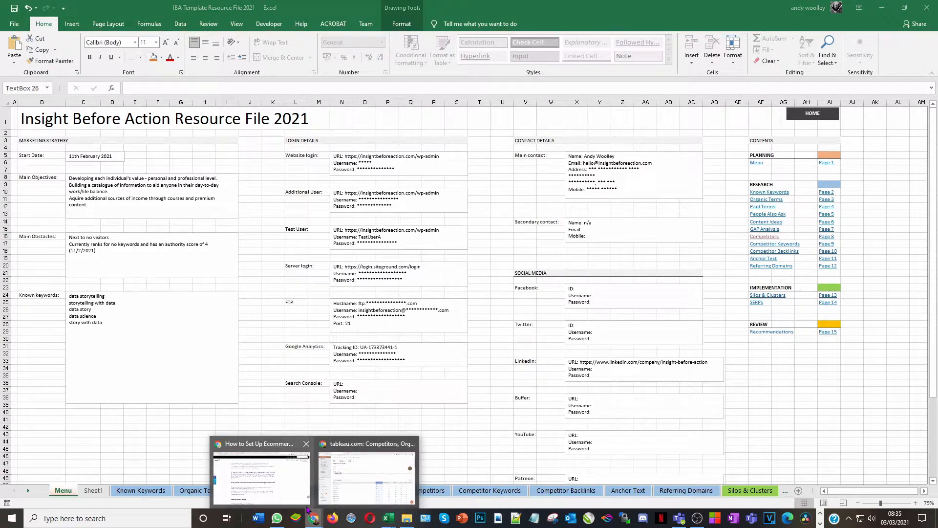
click(351, 485)
- Return to the Google results, search for "storytelling with data" and open the storytellingwithdata.com homepage result
click(304, 8)
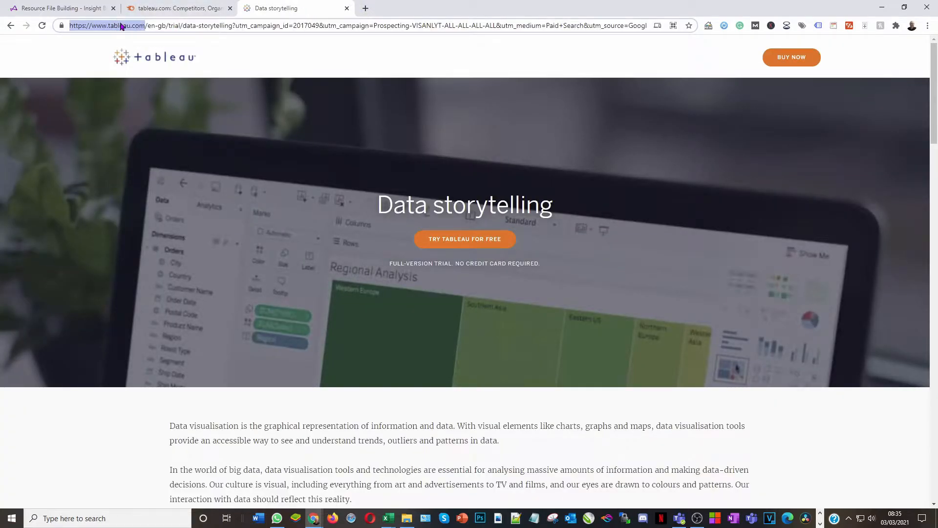
click(11, 26)
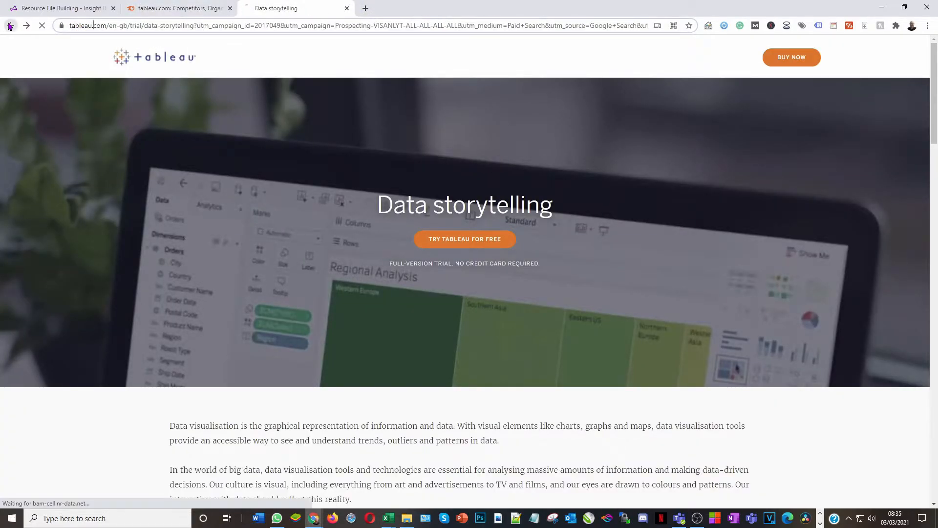
drag(148, 56, 2, 26)
key(ctrl+v)
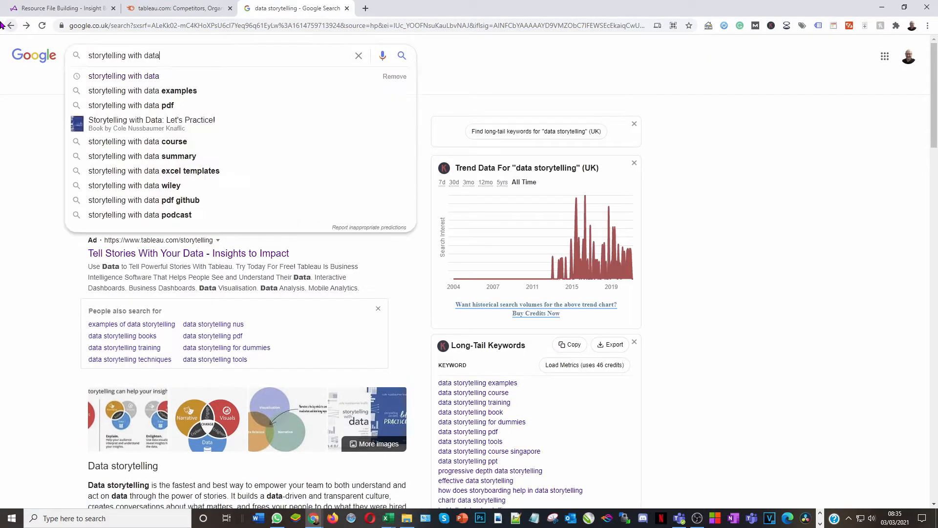
key(Return)
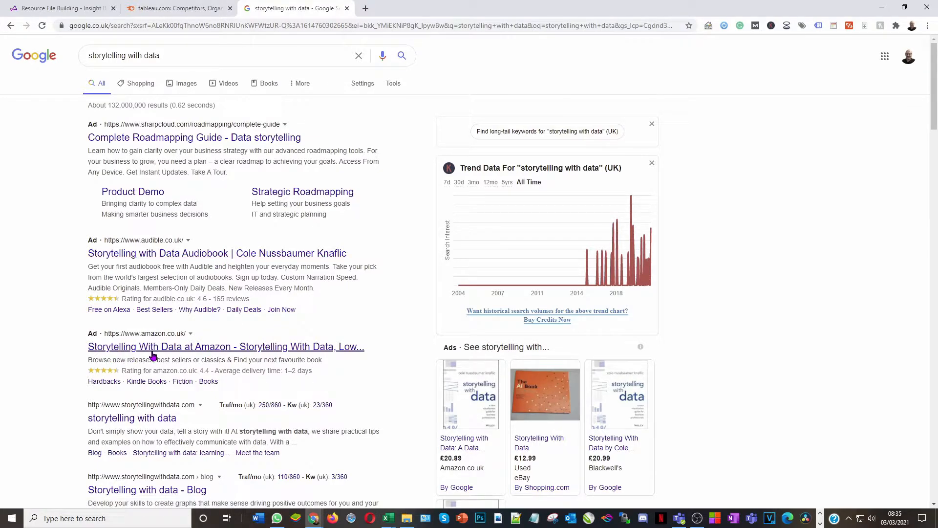
scroll(267, 356, down, 3)
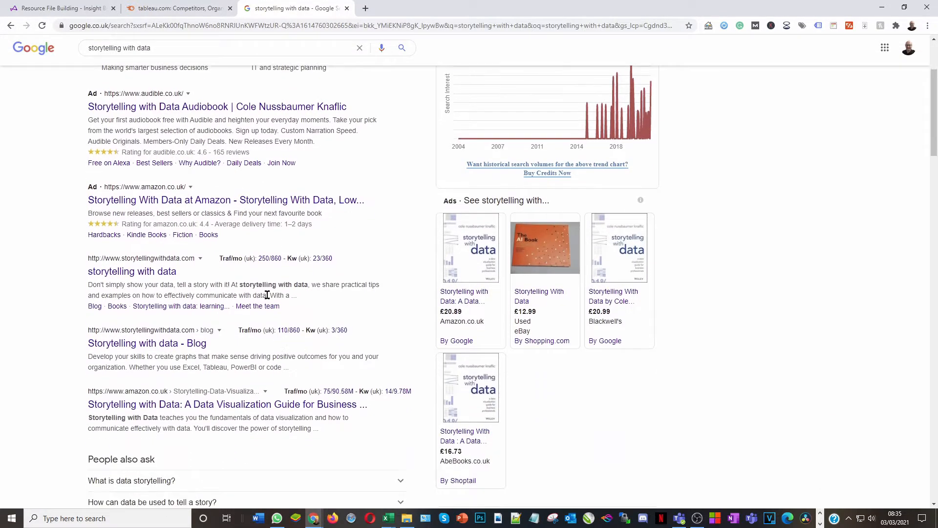
click(139, 274)
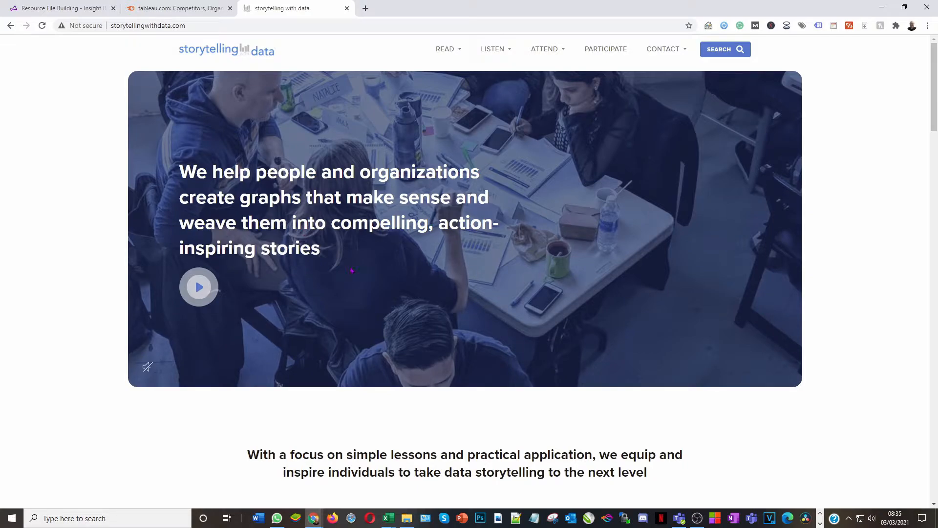
- Copy the storytellingwithdata.com address and look up its organic competitors in the Semrush Organic Research tab
click(184, 25)
key(ctrl+c)
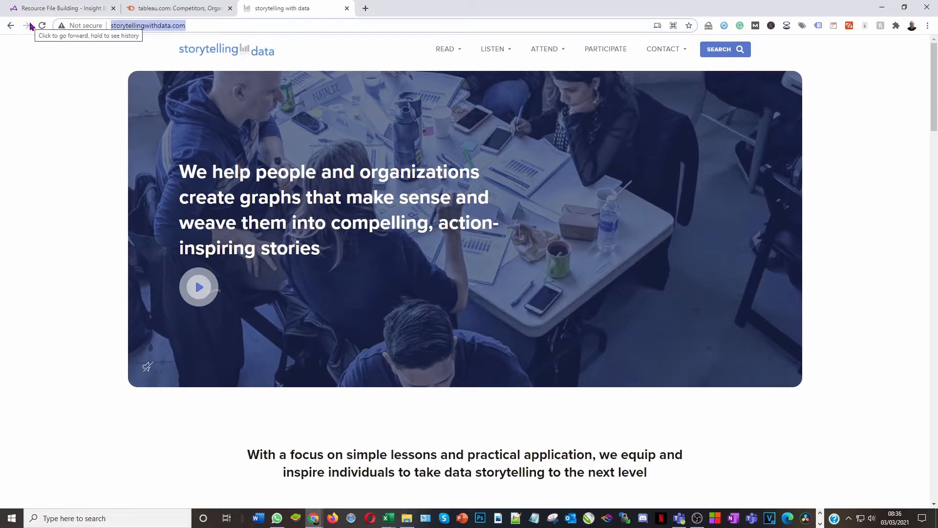
click(160, 11)
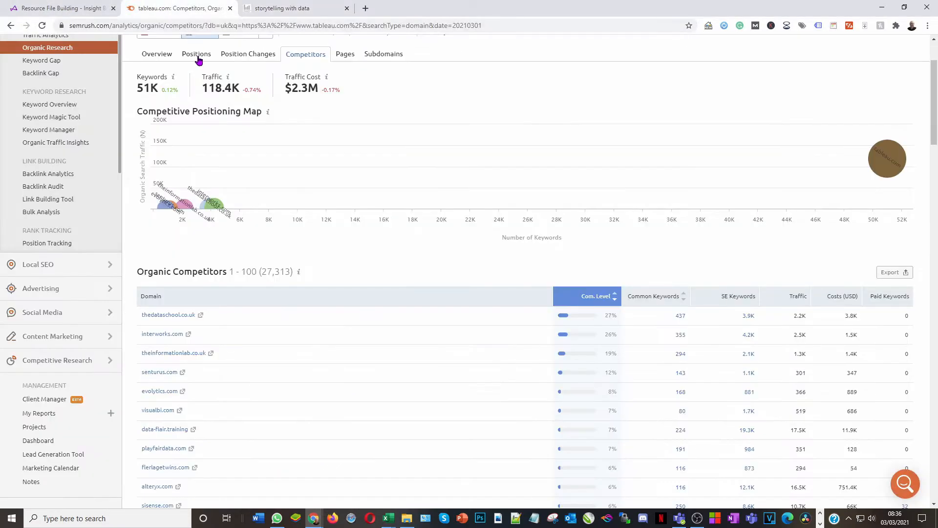
scroll(196, 61, up, 2)
click(251, 71)
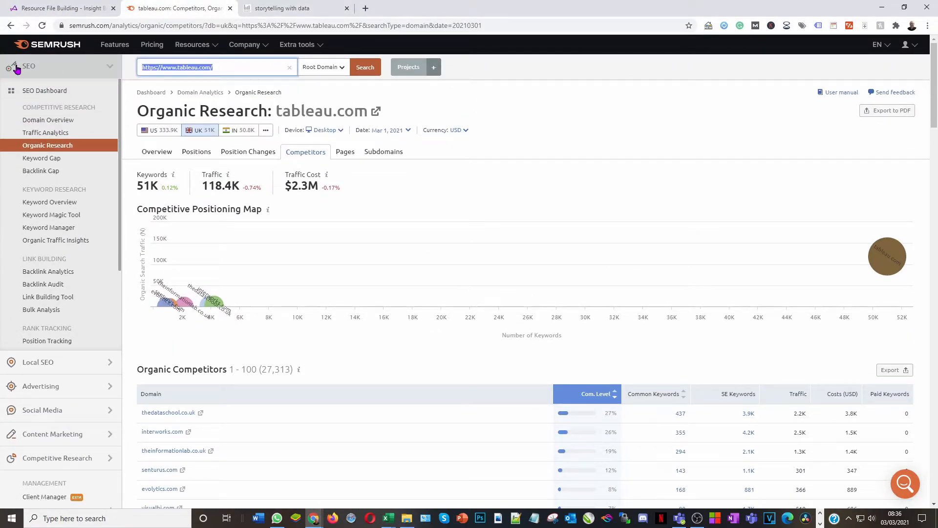
key(ctrl+v)
key(Return)
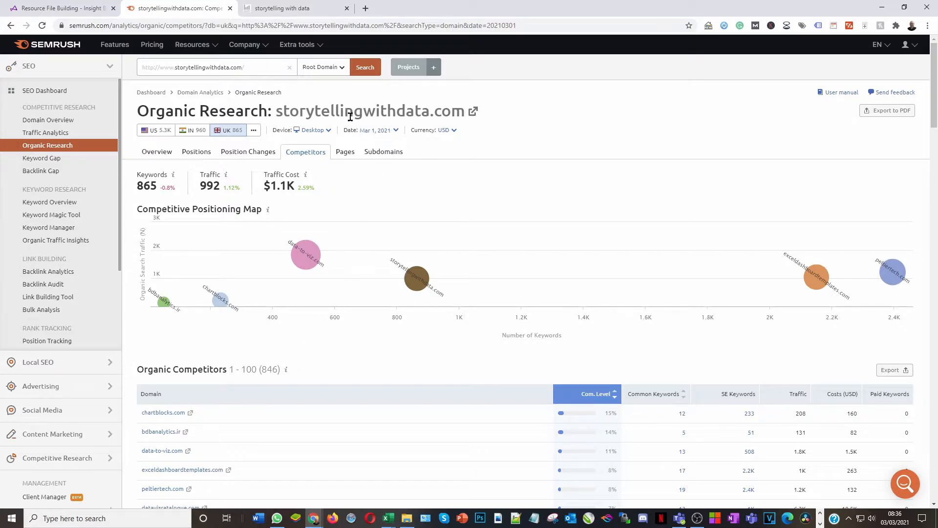
- Export all organic competitors of storytellingwithdata.com in Excel format and open the downloaded workbook
click(893, 370)
click(795, 448)
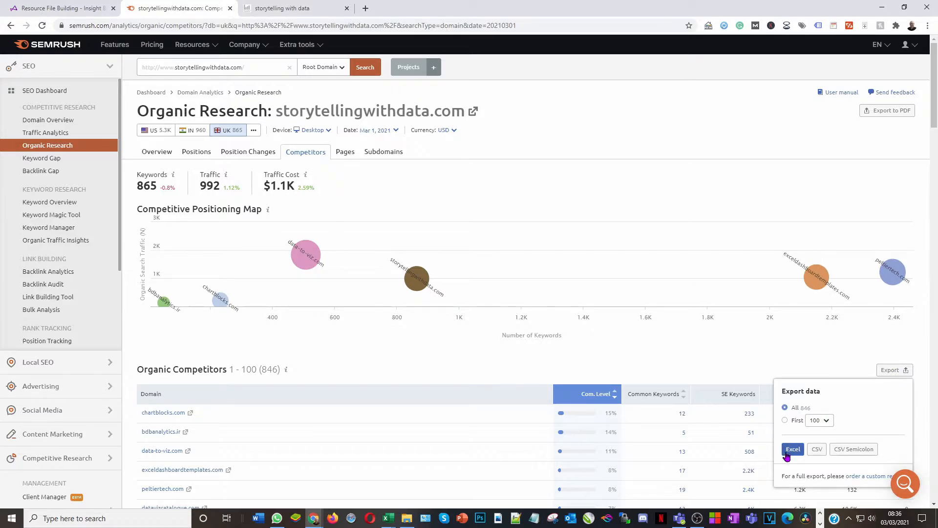
click(54, 495)
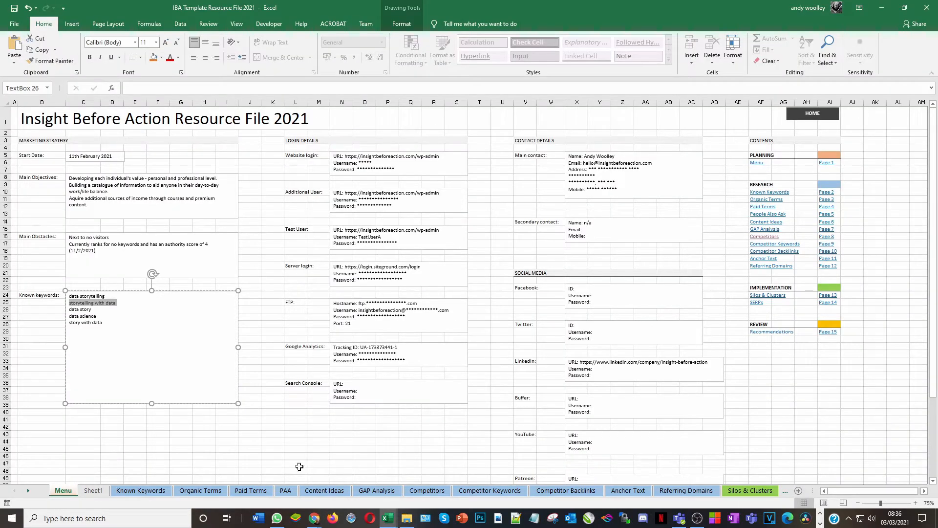
click(840, 440)
- Copy all competitor rows below the header, from cell A2 to G847, in the storytellingwithdata.com export
click(30, 121)
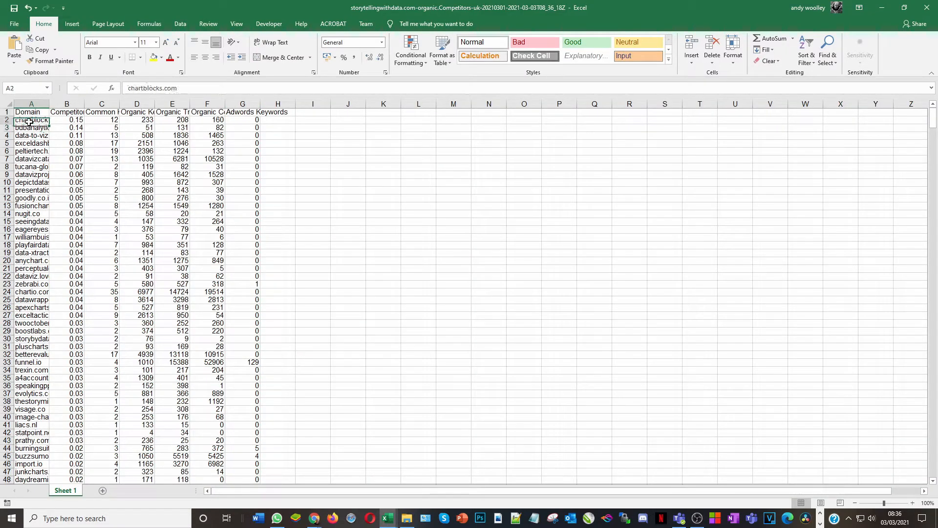
drag(932, 117, 932, 467)
shift+click(259, 480)
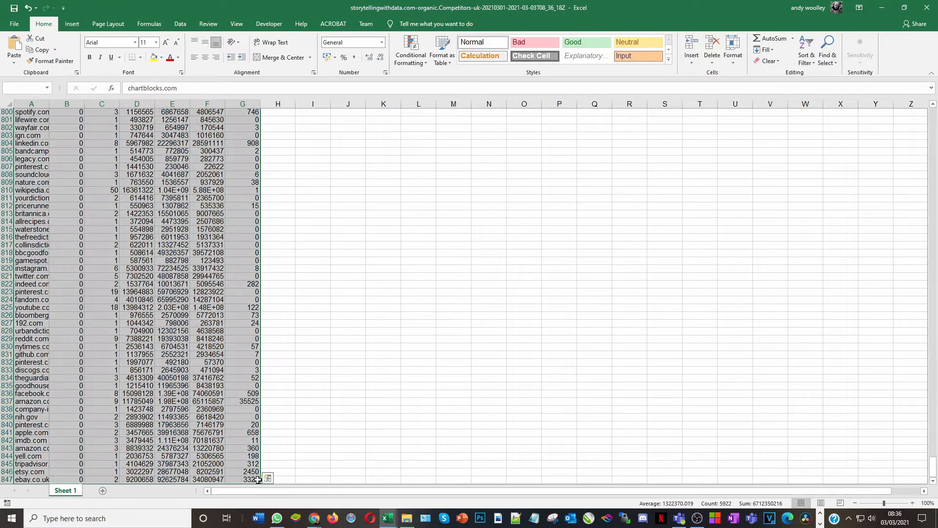
click(39, 51)
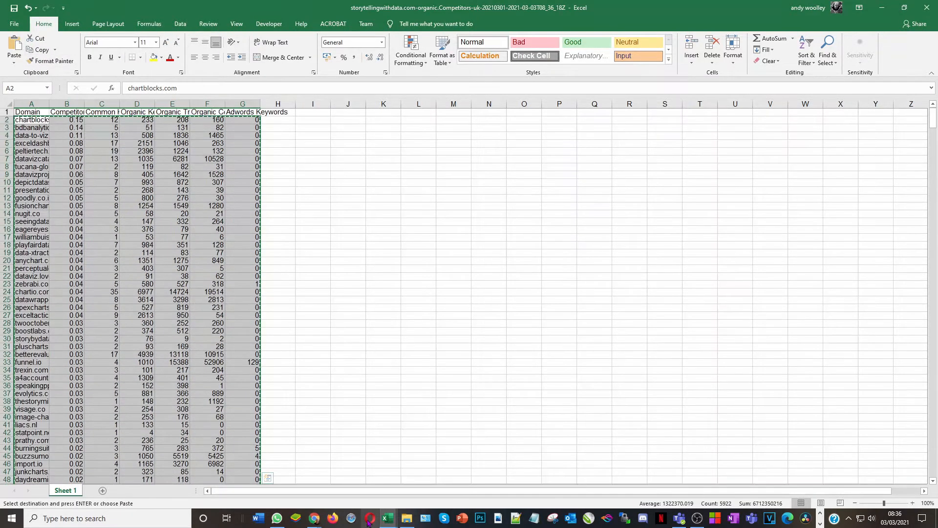
- Paste the copied rows into the resource file's Competitors sheet at cell B10003 and check the end of the list
mouse_move(389, 523)
click(283, 477)
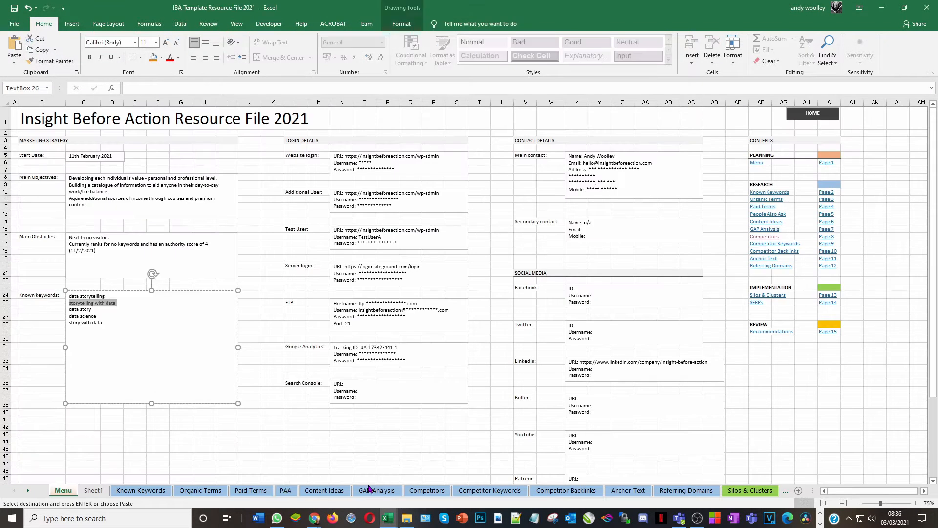
click(426, 490)
click(49, 332)
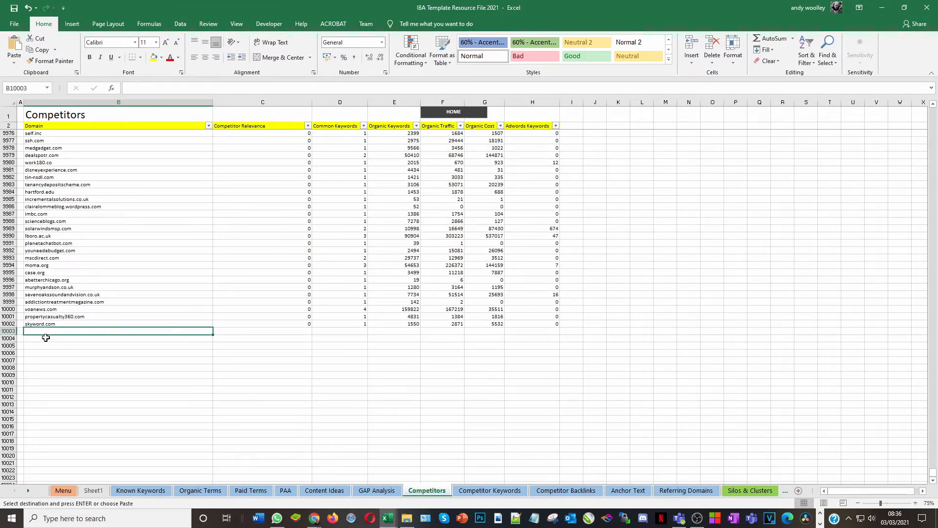
key(ctrl+v)
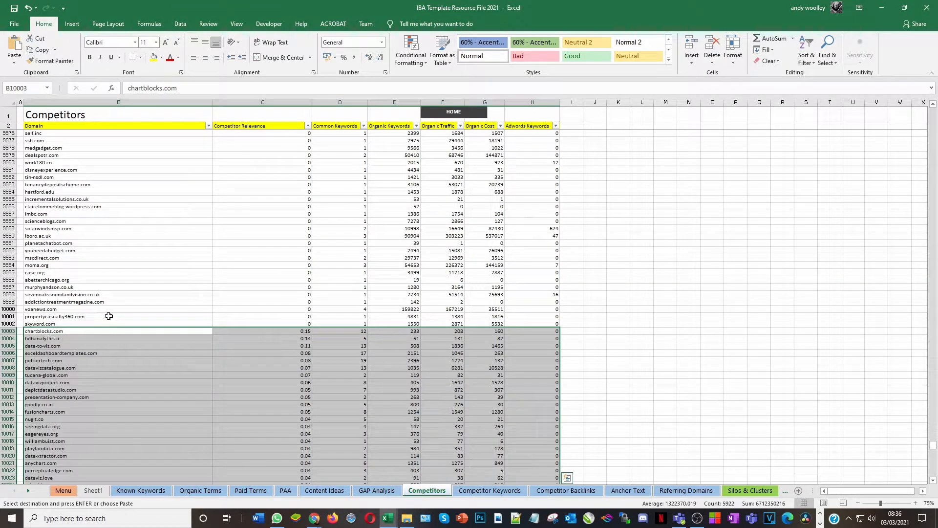
click(643, 323)
drag(933, 446, 928, 490)
scroll(744, 435, down, 3)
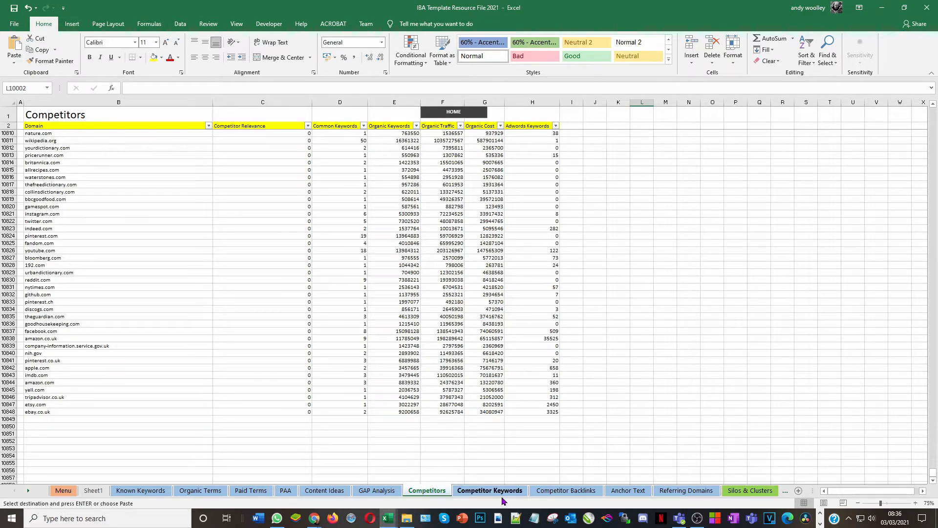
- Copy the known keyword "data story" from the Menu sheet and switch back to the Chrome window
click(63, 490)
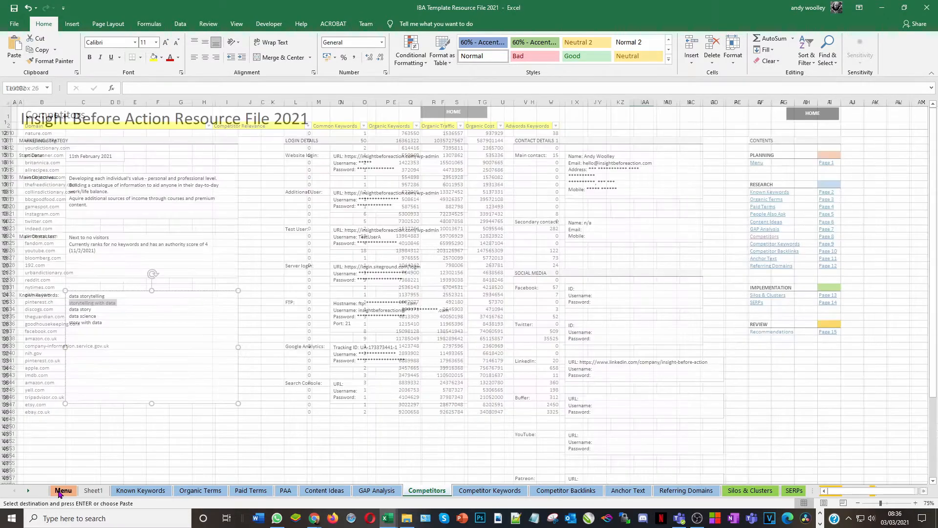
drag(65, 305, 51, 311)
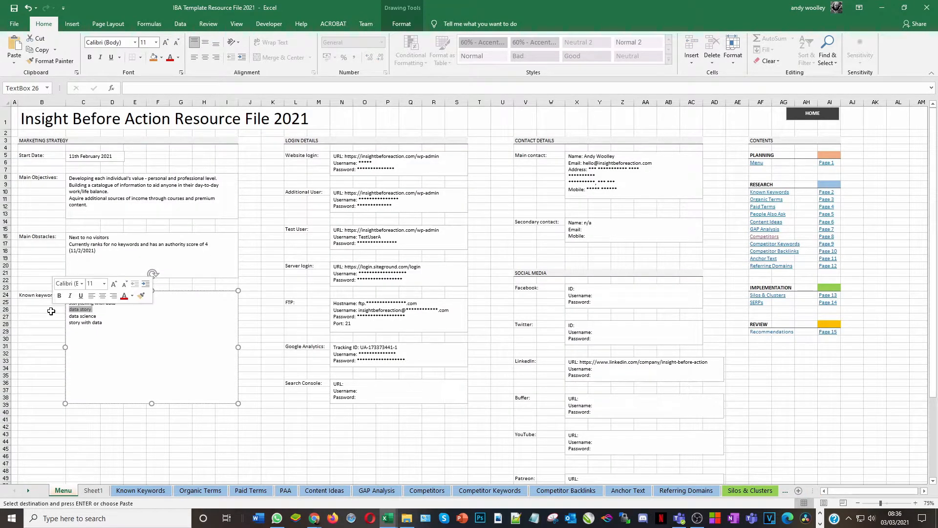
key(ctrl+c)
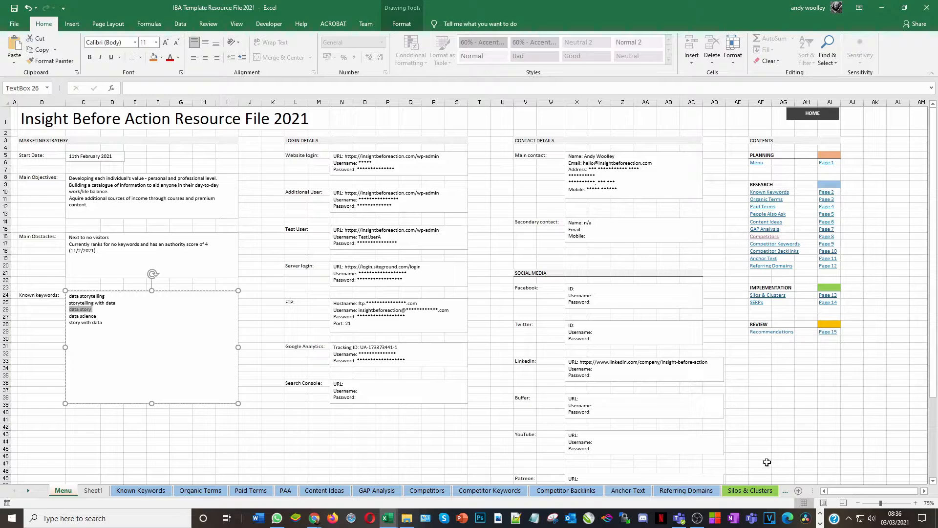
mouse_move(314, 518)
click(345, 481)
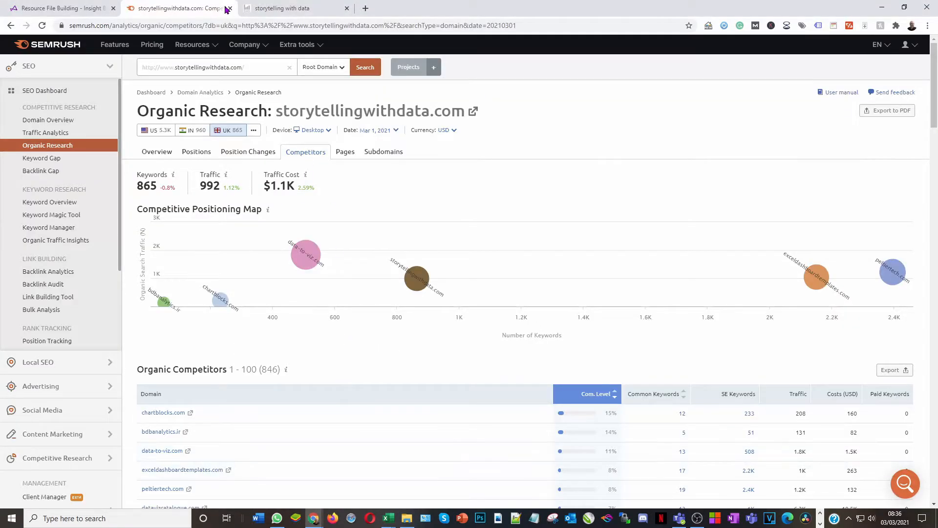
- Return to the Google results, search for "data story" and open the Data Stories Platform ad result
click(277, 7)
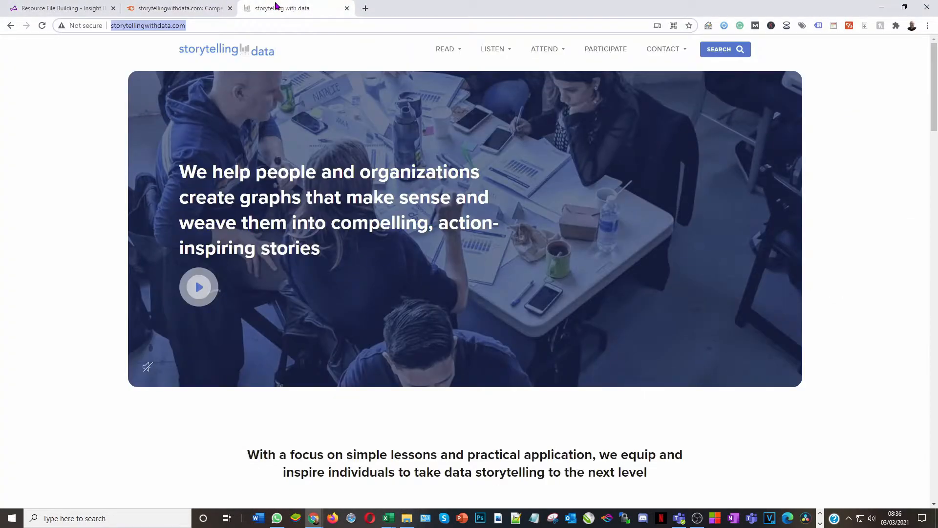
click(12, 25)
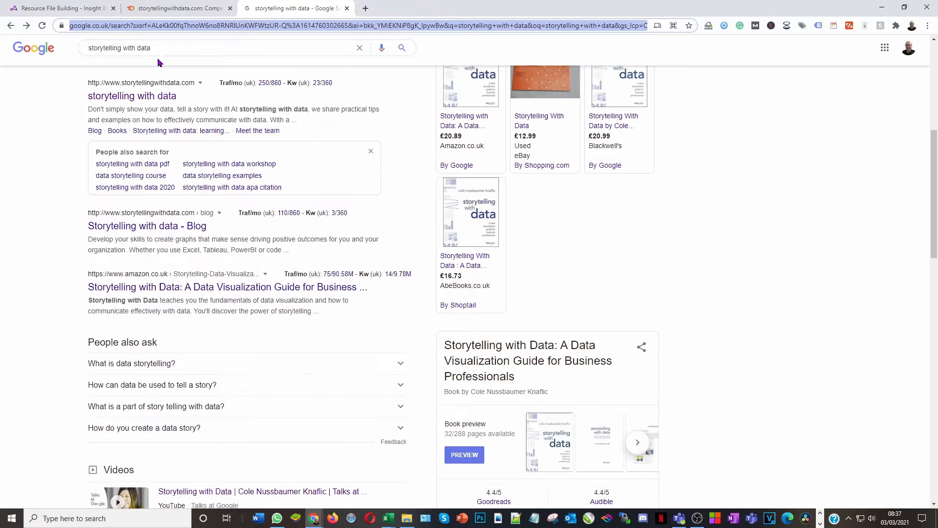
triple_click(156, 49)
text(data story)
key(Return)
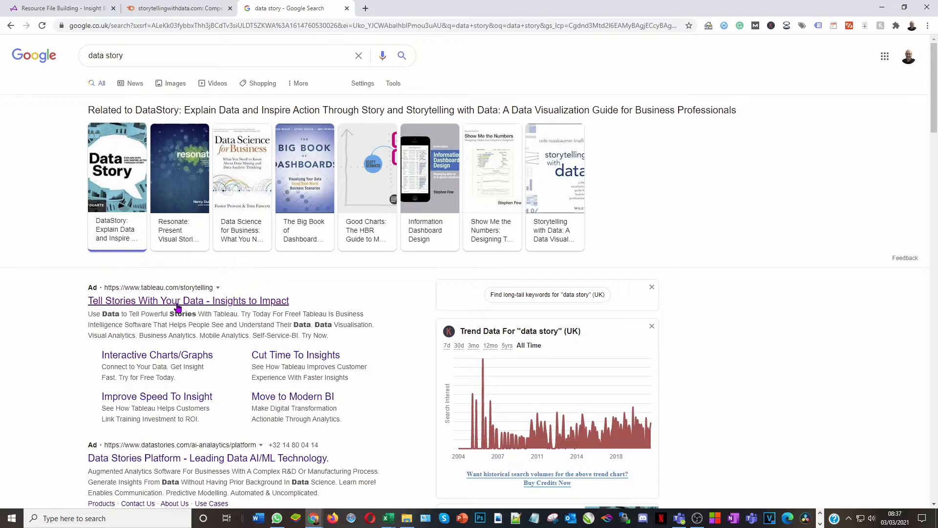
scroll(214, 333, down, 3)
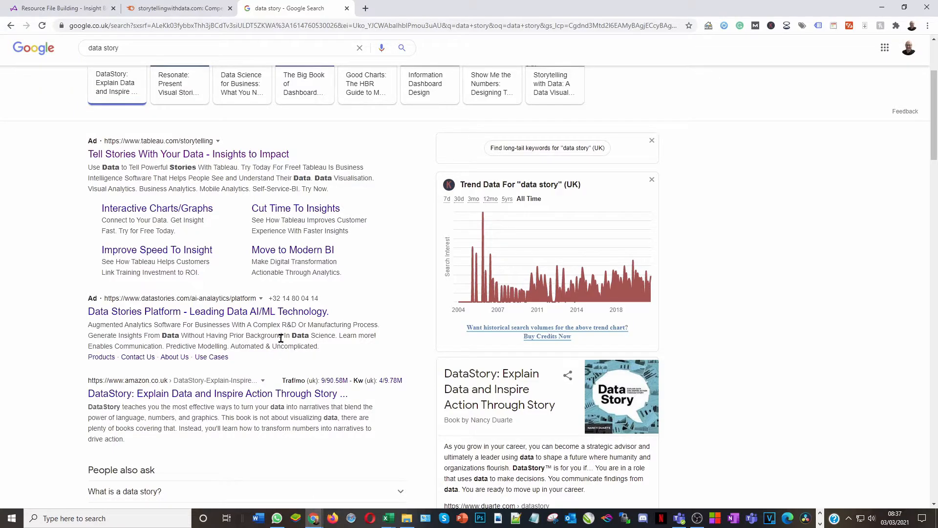
click(182, 307)
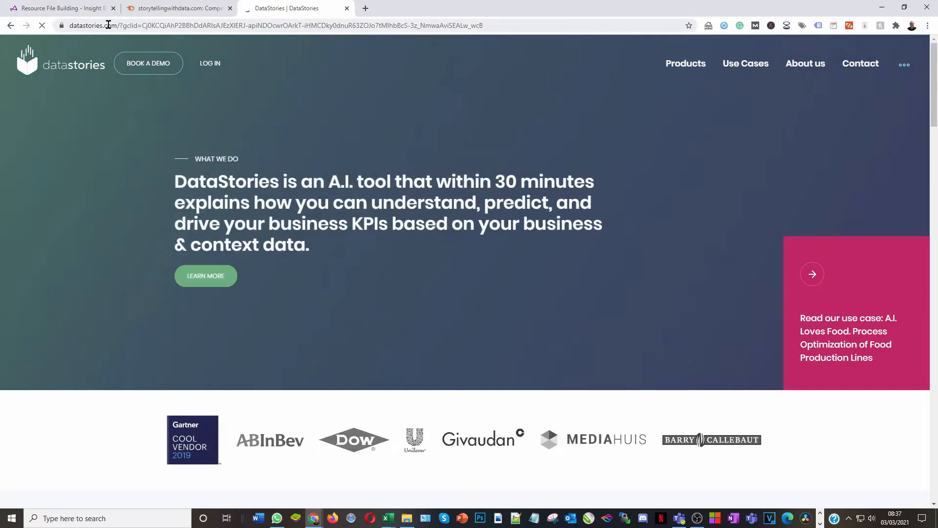
drag(65, 25, 22, 31)
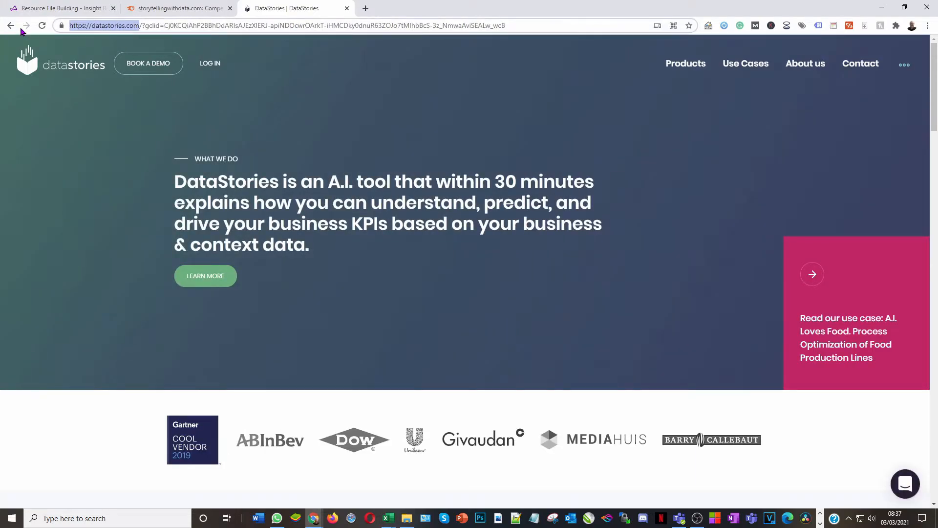
click(166, 10)
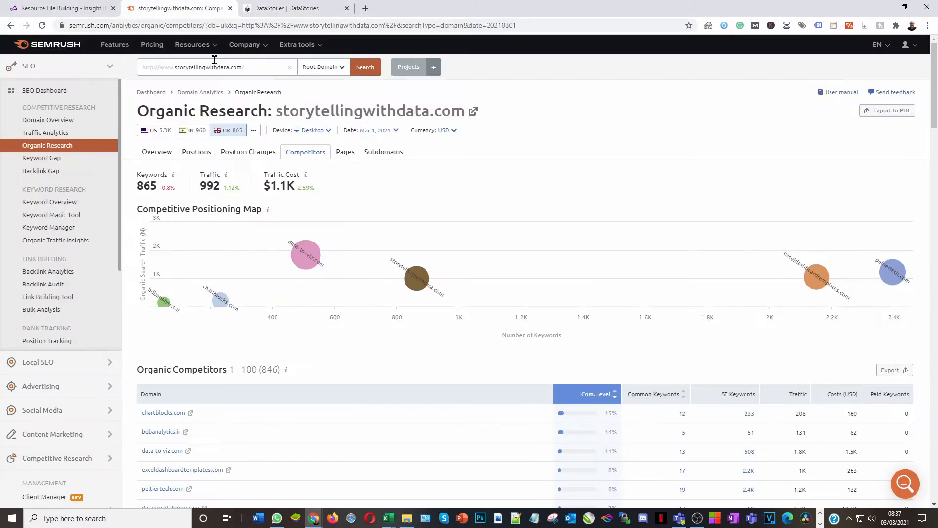
click(248, 63)
key(ctrl+v)
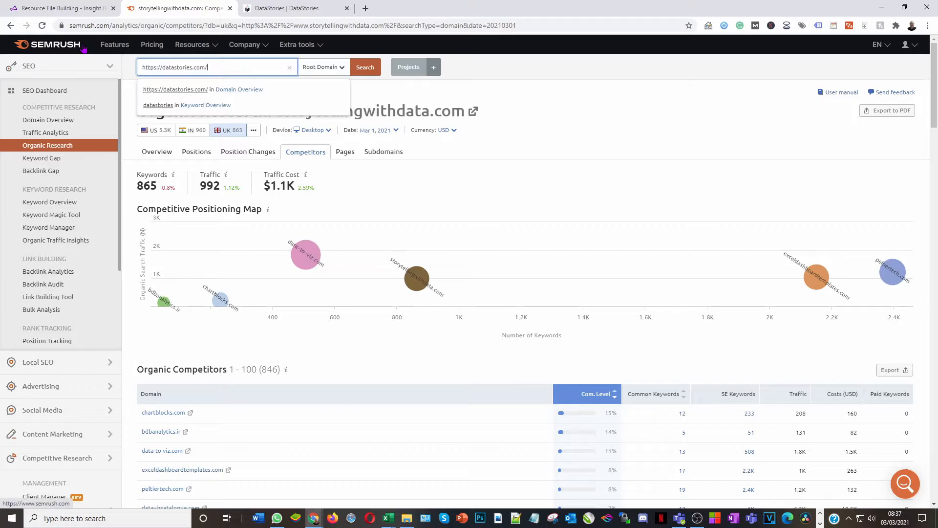
key(Return)
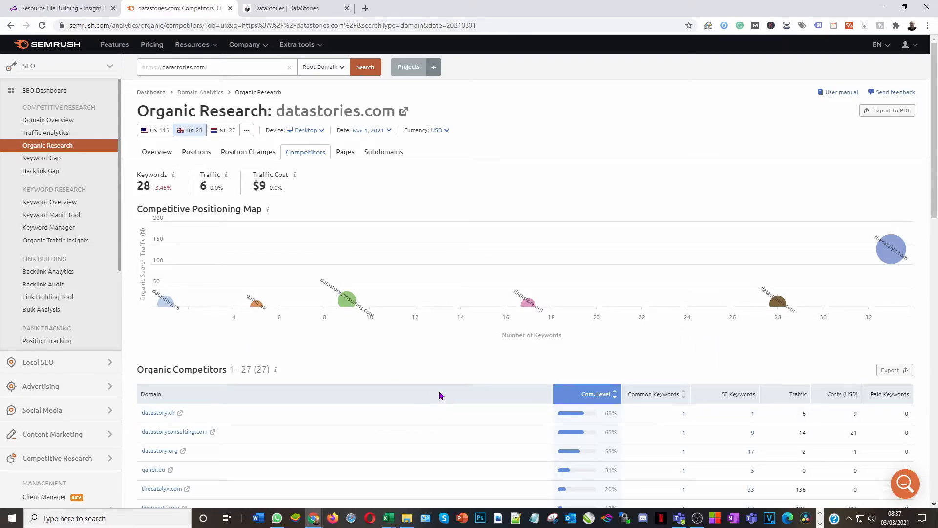
- Switch the report currency to GBP and export all organic competitors of datastories.com in Excel format
click(441, 130)
click(440, 158)
click(890, 380)
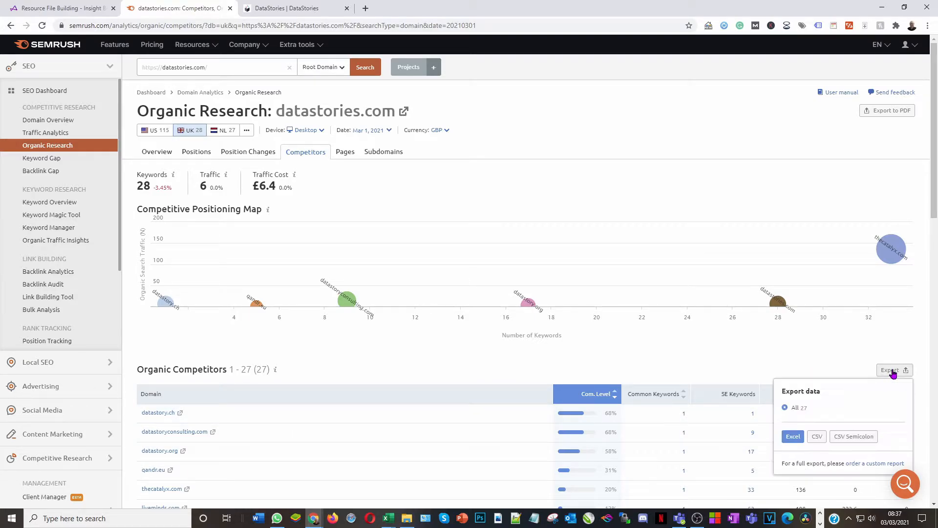
click(794, 437)
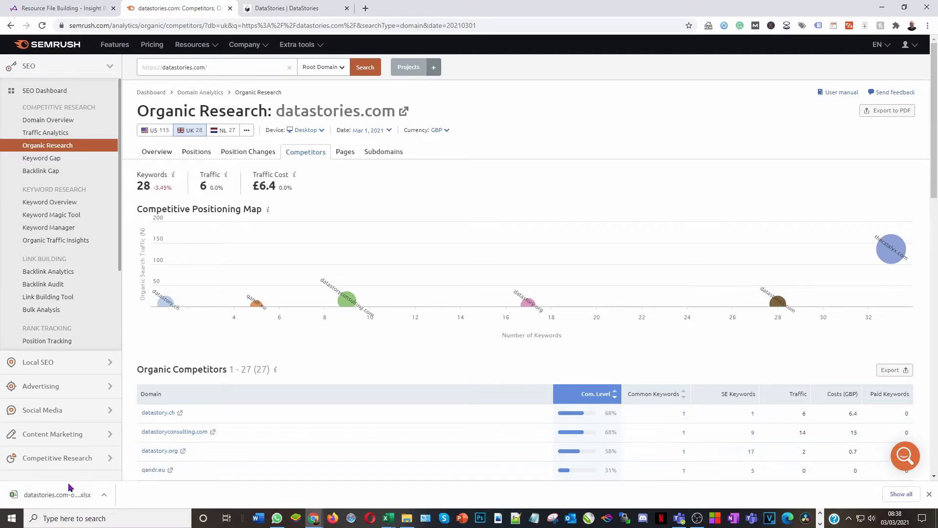
- Open the downloaded datastories.com workbook and copy all competitor rows below the header, from A2 to G28
click(44, 497)
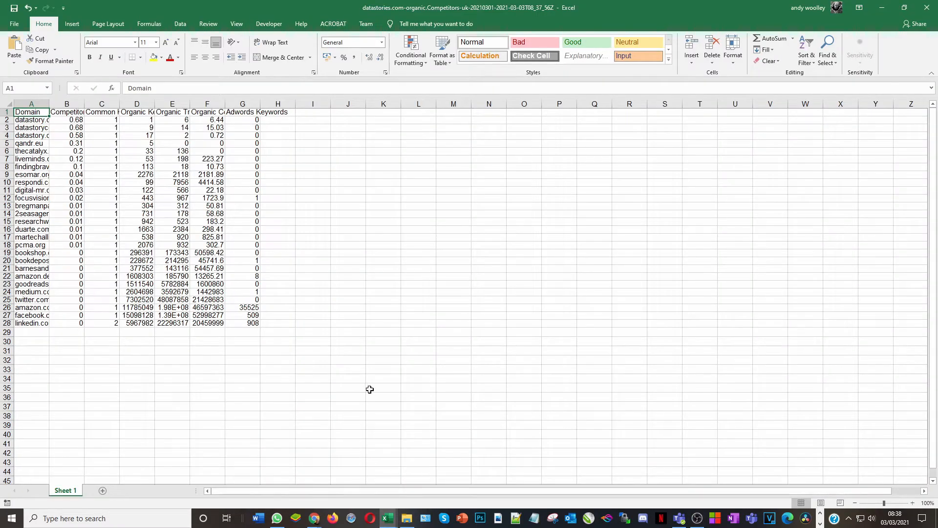
click(29, 122)
key(ctrl+a)
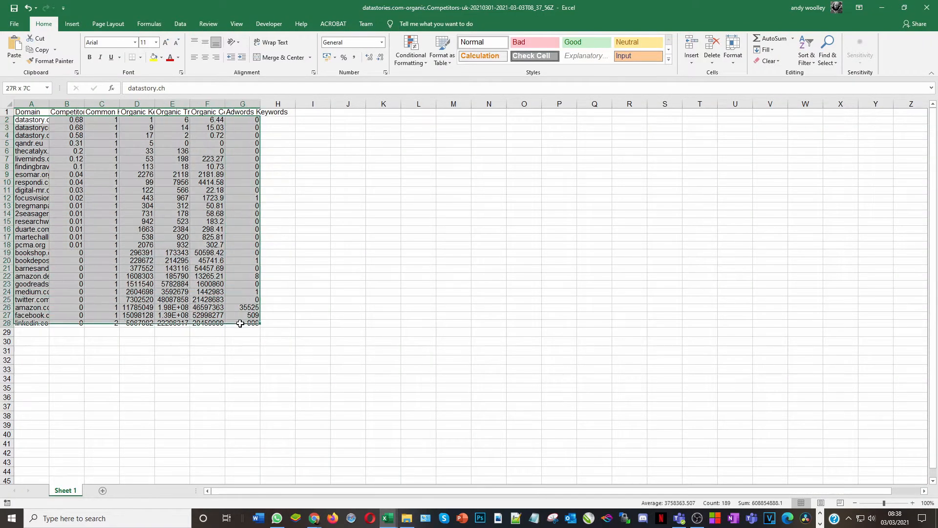
click(42, 51)
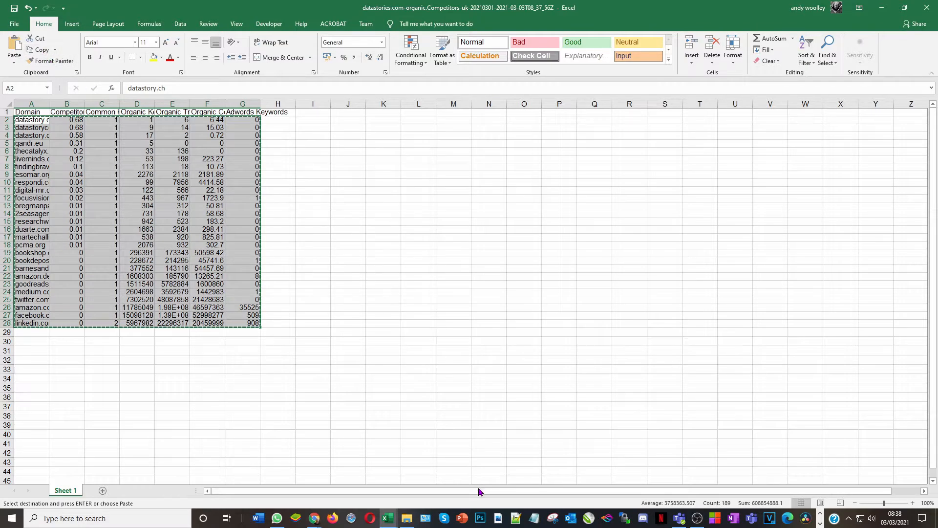
- Paste the datastories.com competitor rows into the resource file's Competitors sheet at cell B10849 and check the list's end
mouse_move(391, 522)
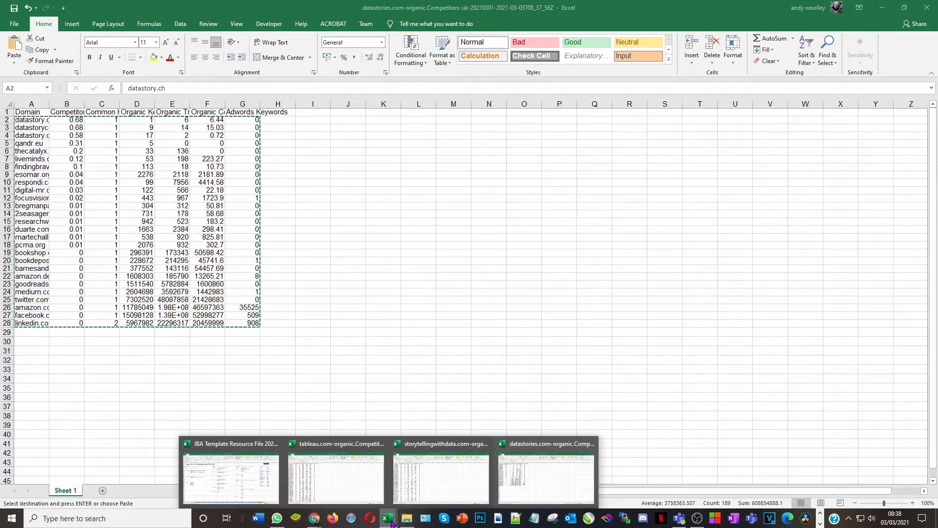
click(239, 472)
click(428, 490)
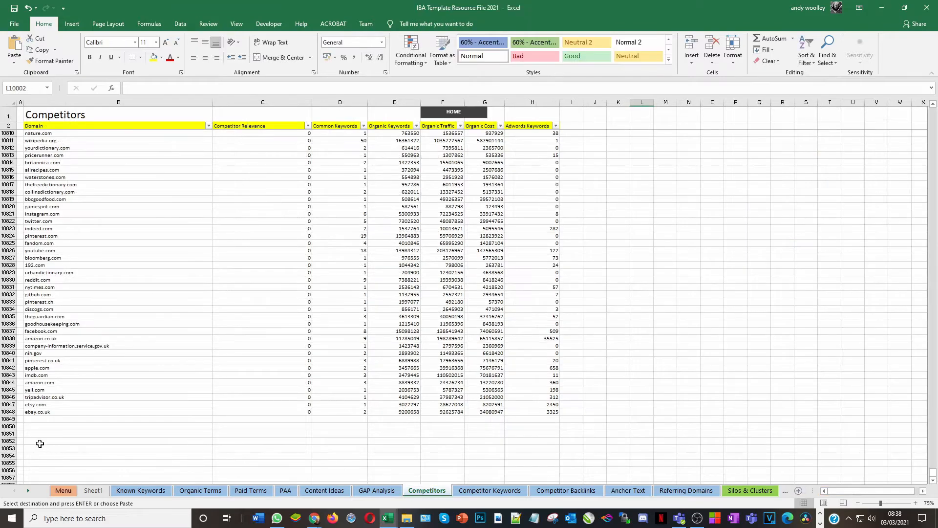
click(53, 419)
key(ctrl+v)
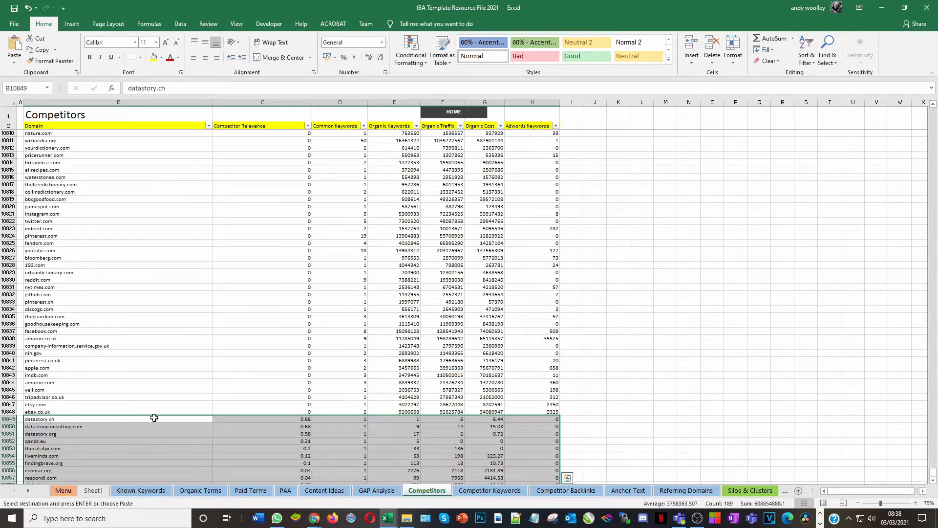
scroll(779, 352, down, 10)
click(688, 324)
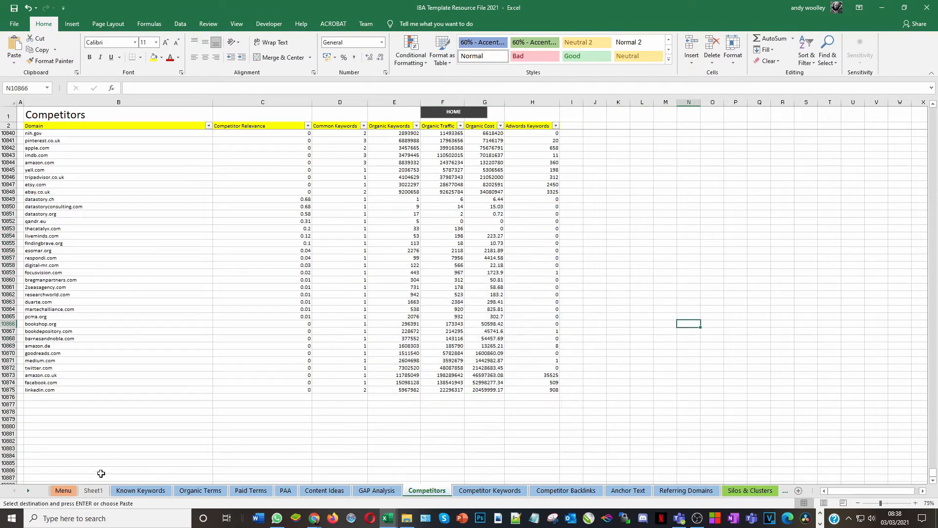
- Copy the known keyword "story with data" from the resource file's Menu sheet and search Google for it in the browser
click(64, 491)
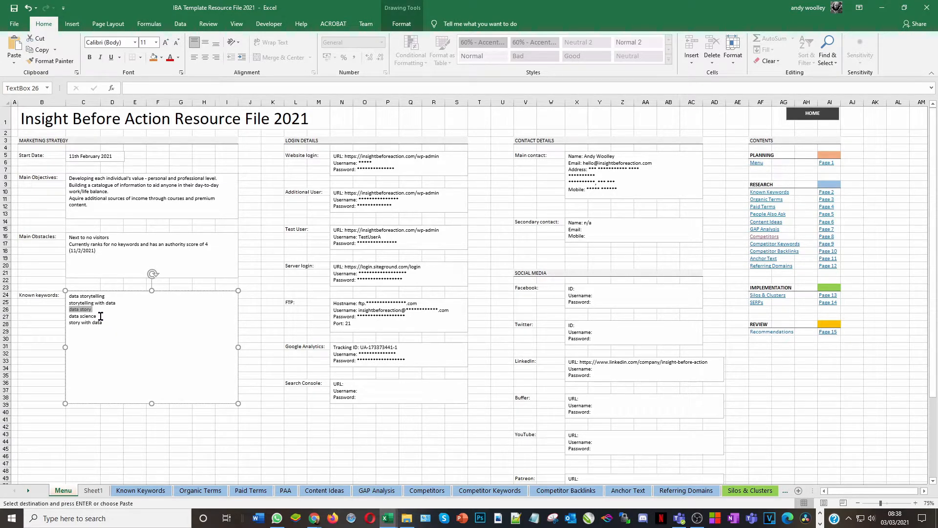
drag(103, 322, 61, 320)
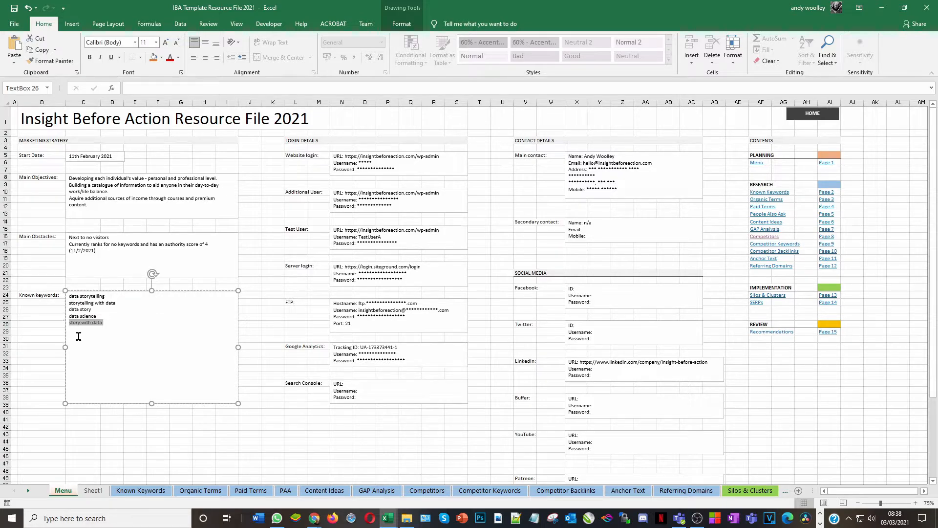
click(882, 8)
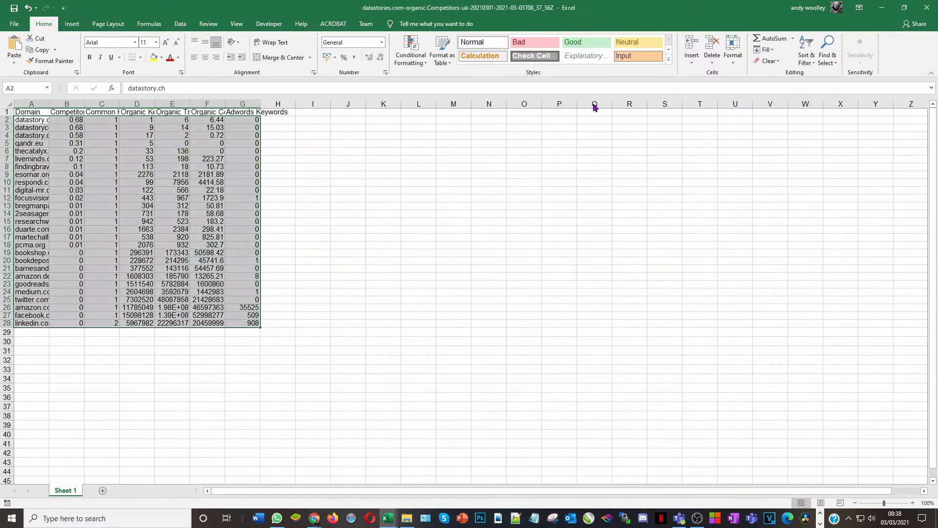
mouse_move(313, 518)
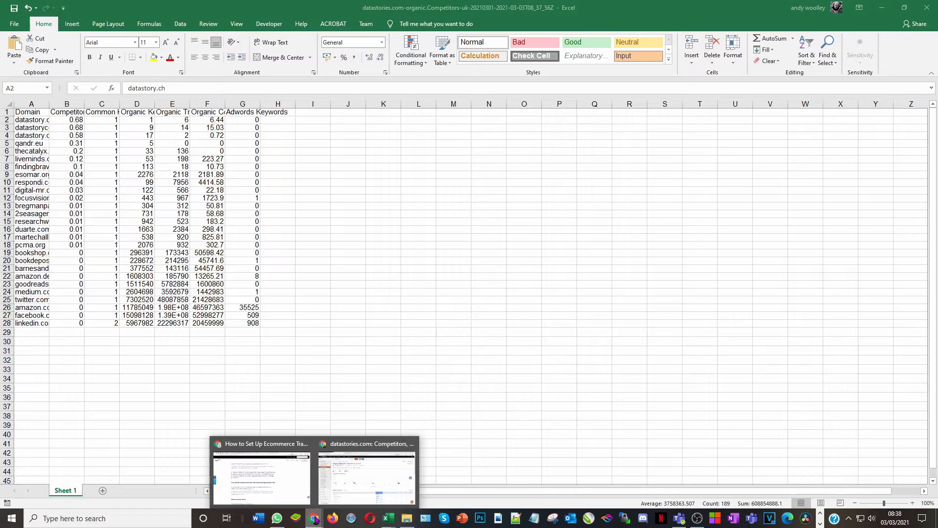
click(367, 479)
click(274, 5)
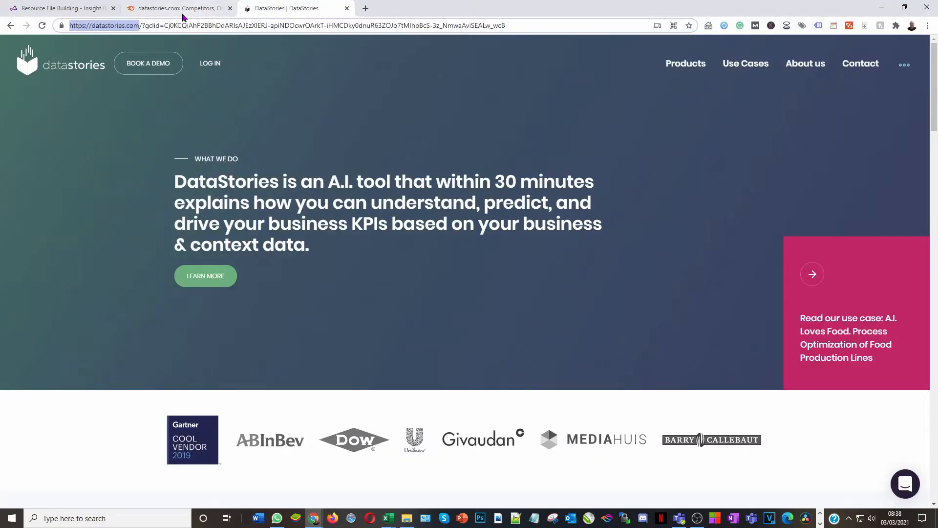
click(11, 25)
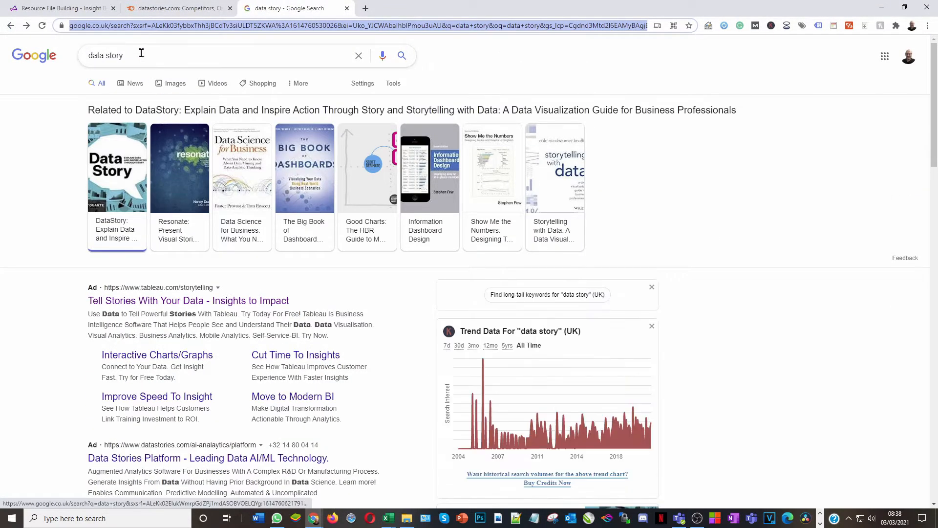
text(story with data)
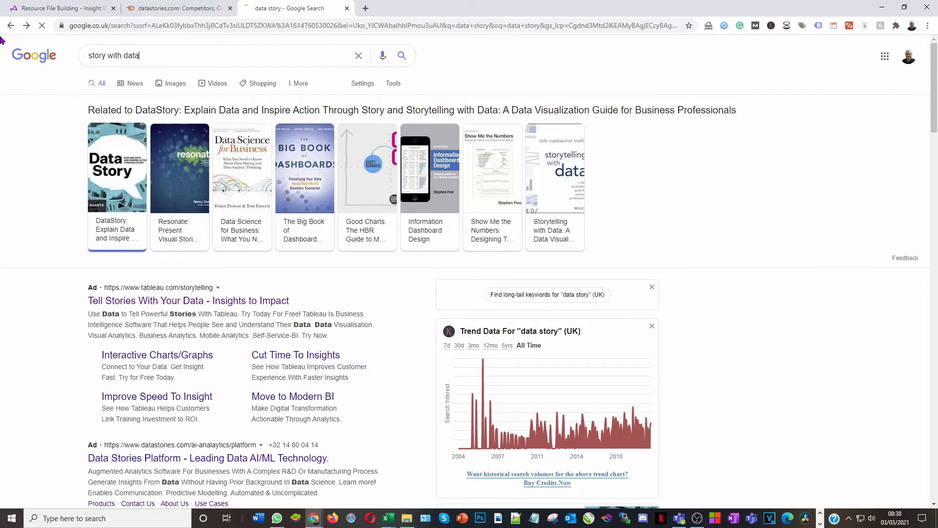
key(Return)
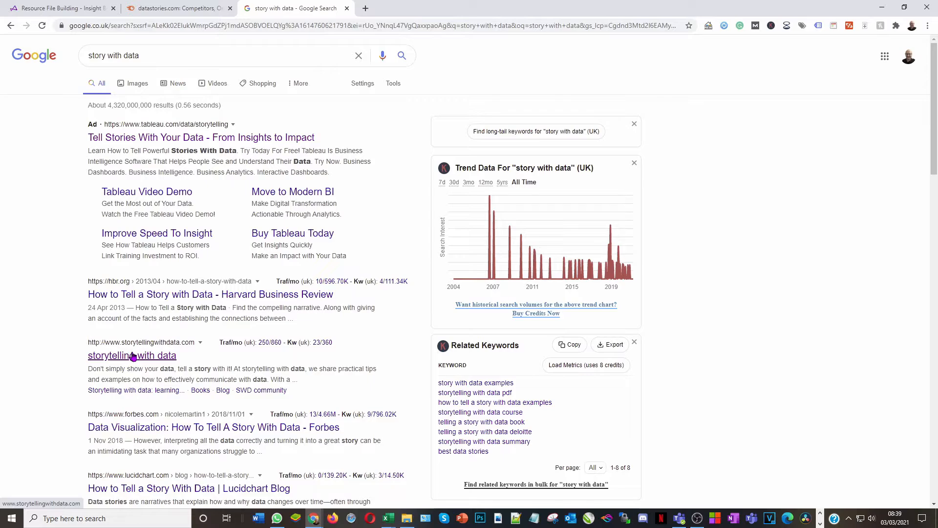
- Switch to the resource file, add "data visualisation" to the Known keywords list on the Menu sheet, and return to the Google results
scroll(181, 395, down, 3)
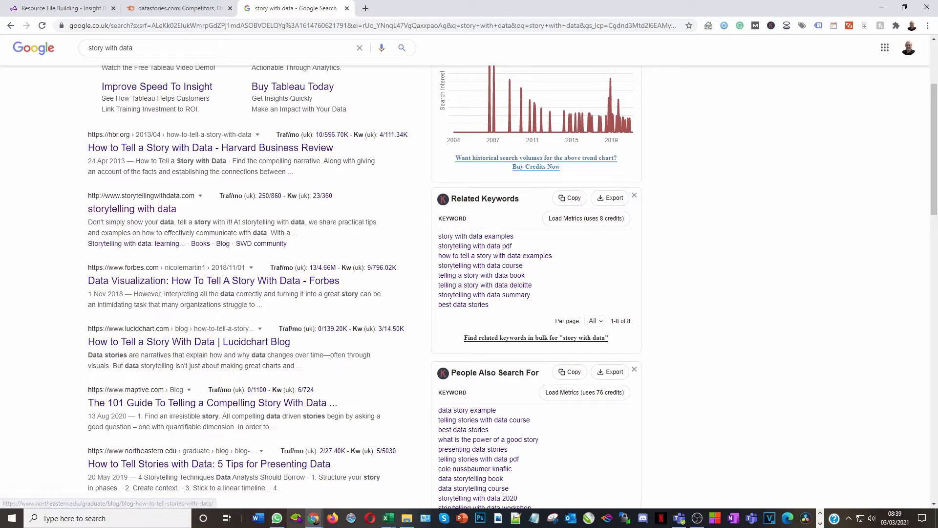
mouse_move(388, 517)
click(269, 487)
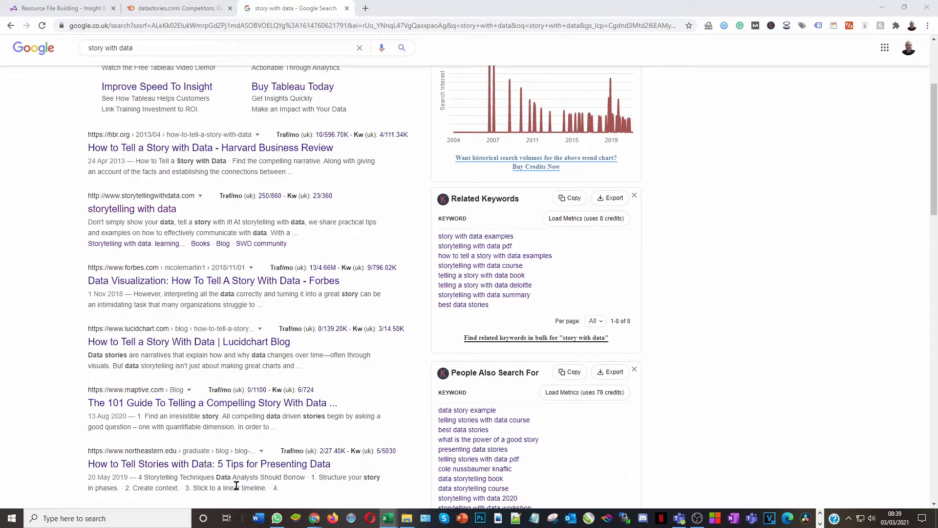
click(131, 328)
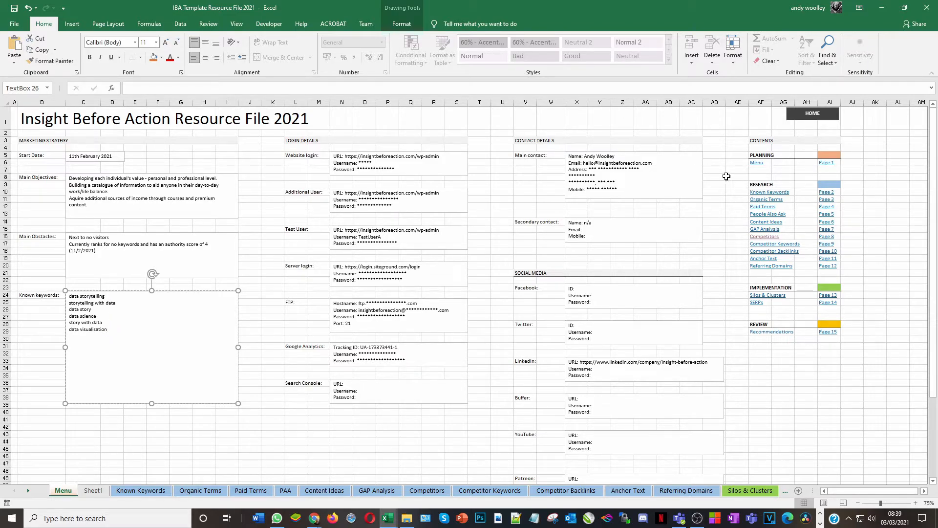
click(883, 9)
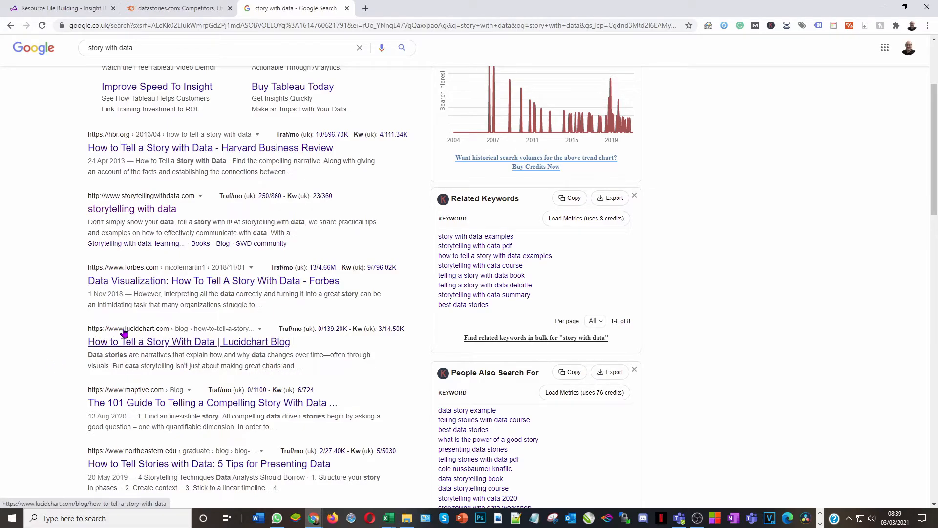
click(156, 343)
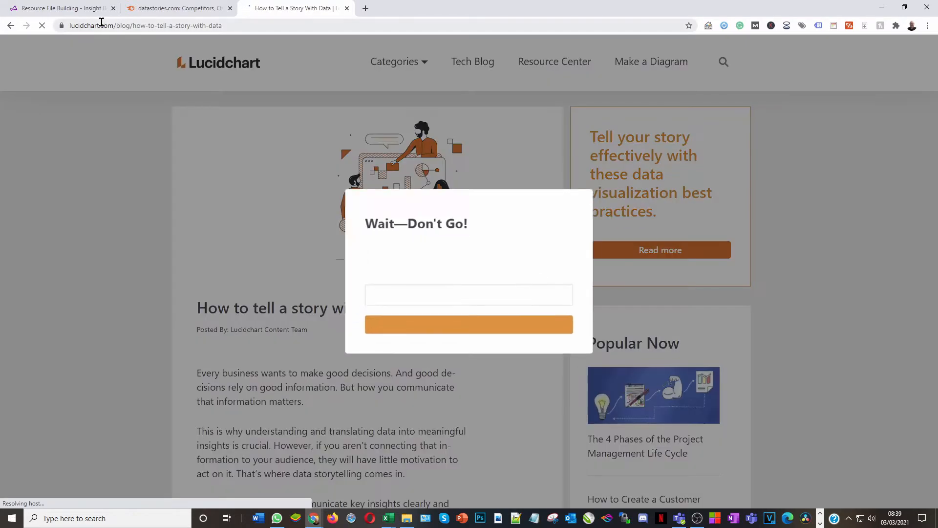
drag(109, 25, 19, 30)
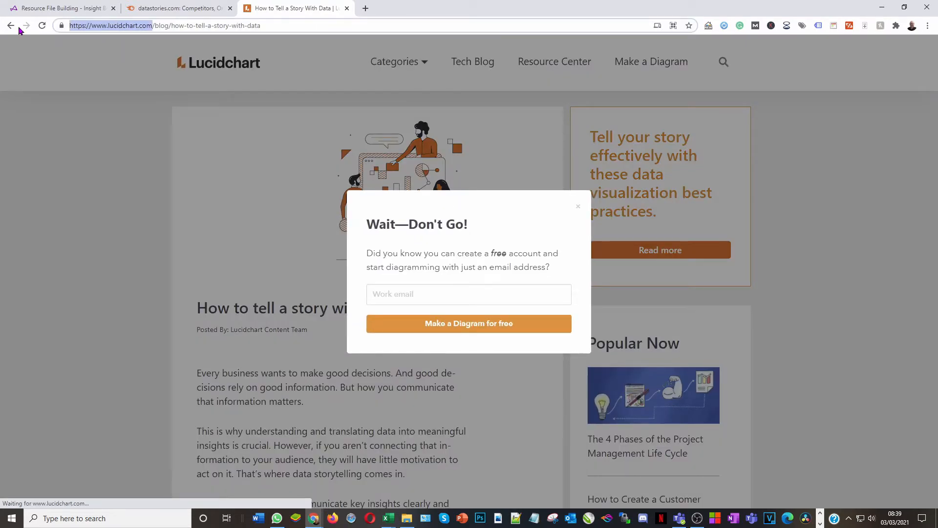
click(166, 9)
click(222, 68)
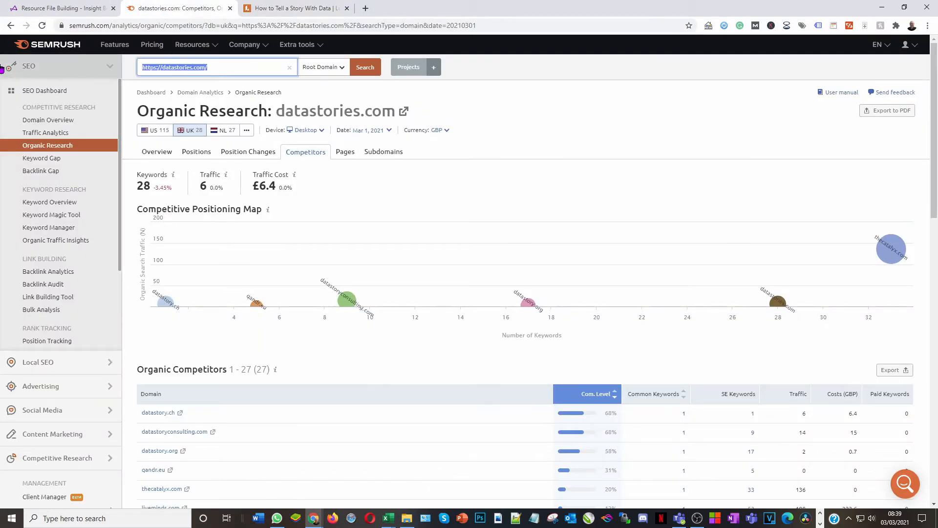
key(ctrl+v)
key(Return)
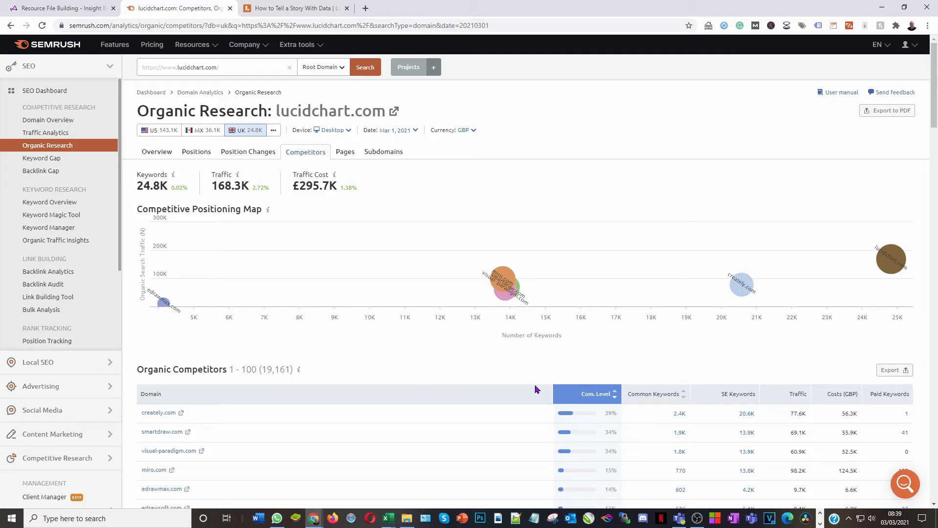
- Export all available organic competitors of lucidchart.com in Excel format
scroll(443, 338, down, 2)
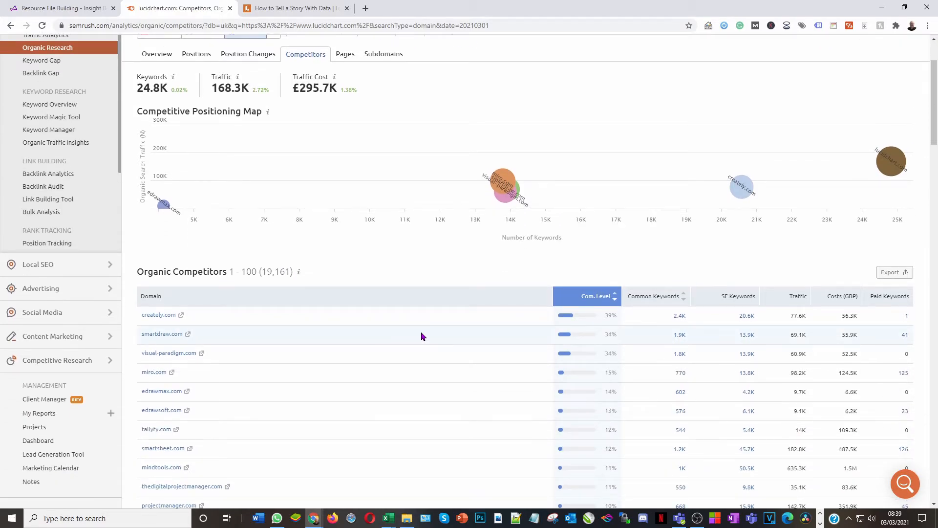
scroll(423, 336, down, 1)
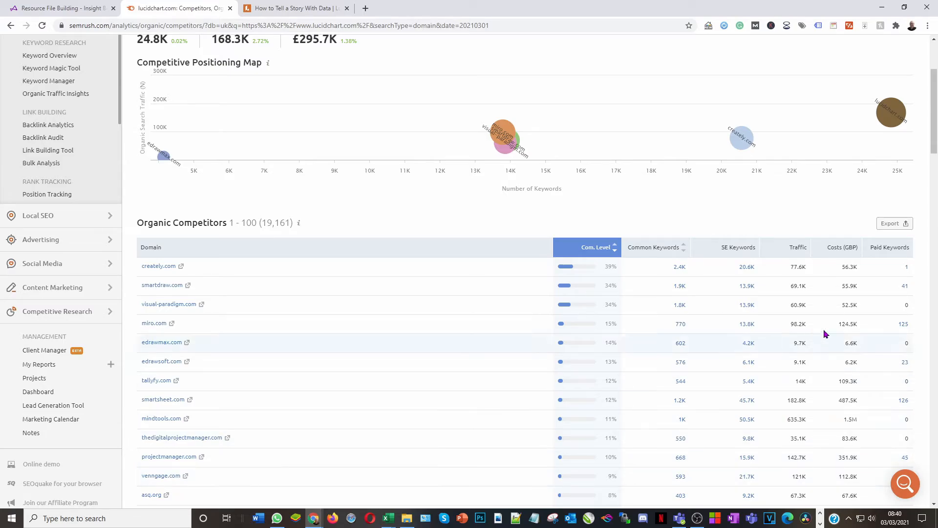
click(891, 224)
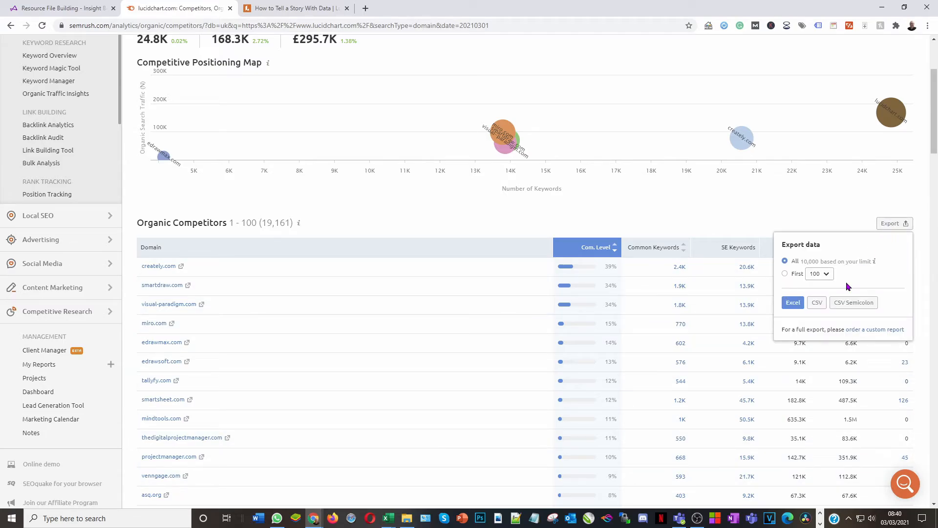
click(804, 303)
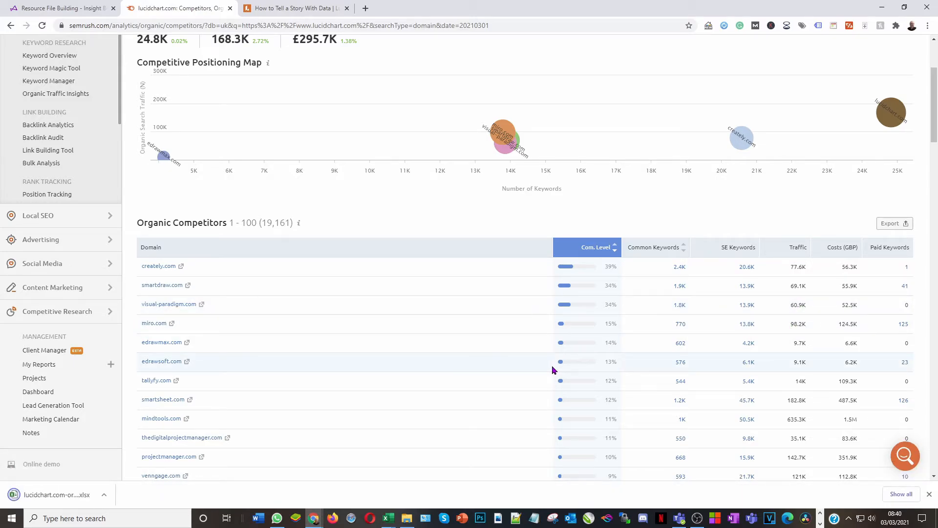
- Open the downloaded lucidchart.com workbook and copy all competitor rows below the header, from A2 to G10001
click(53, 494)
click(380, 323)
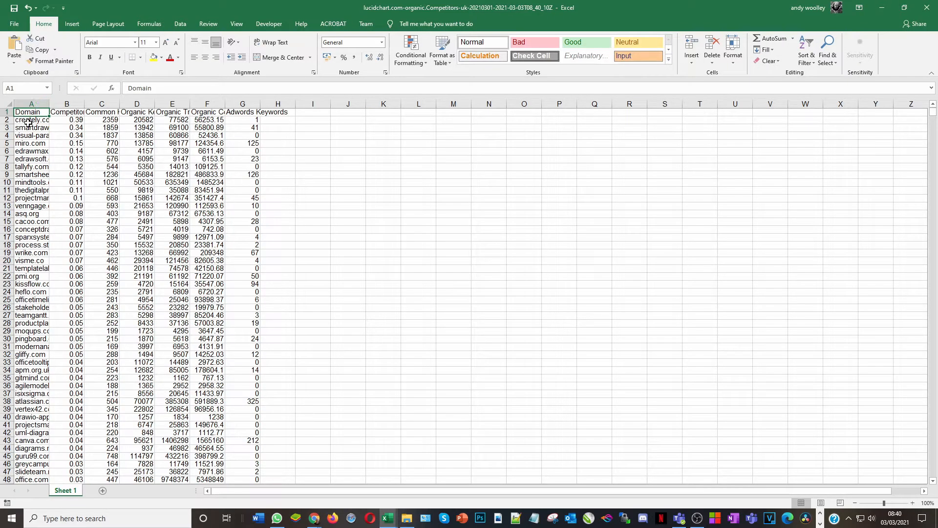
click(27, 121)
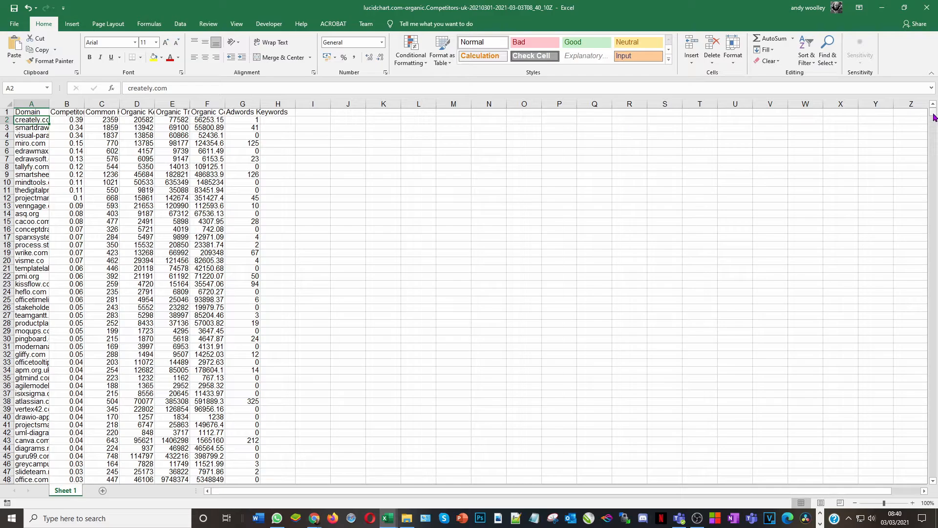
drag(933, 113, 930, 495)
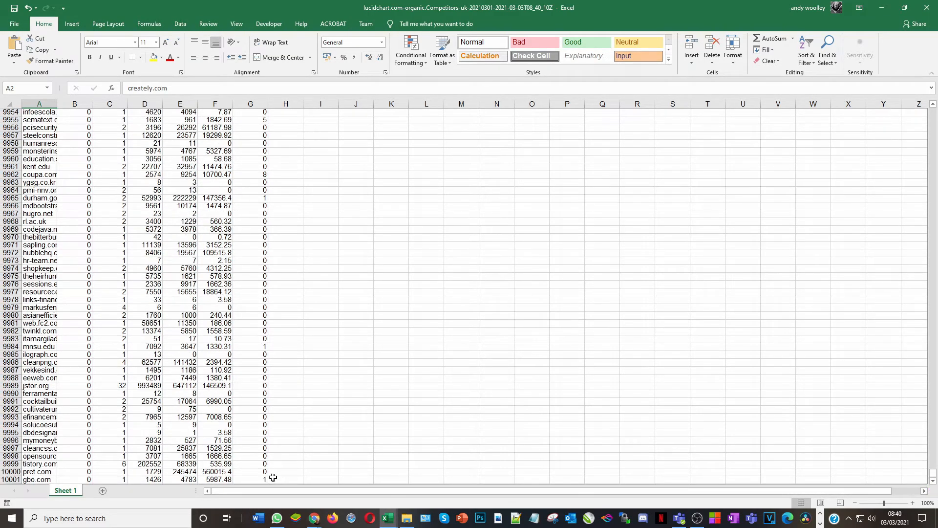
shift+click(253, 479)
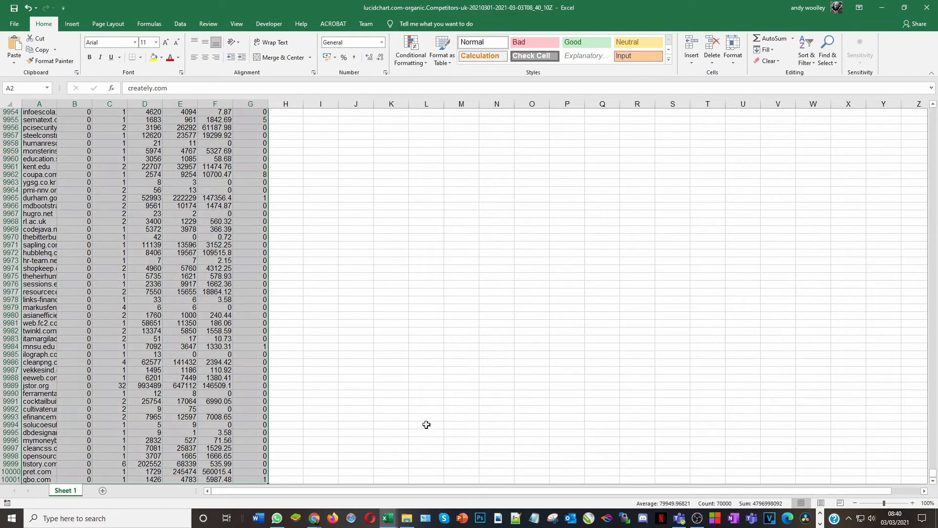
click(39, 49)
- Paste the lucidchart.com competitor rows into the resource file's Competitors sheet at cell B10876
mouse_move(388, 518)
click(230, 482)
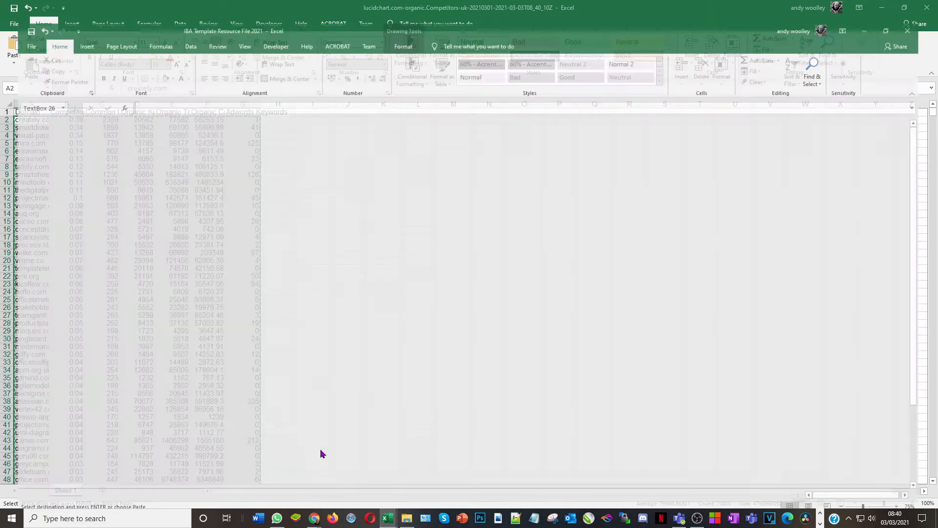
click(429, 491)
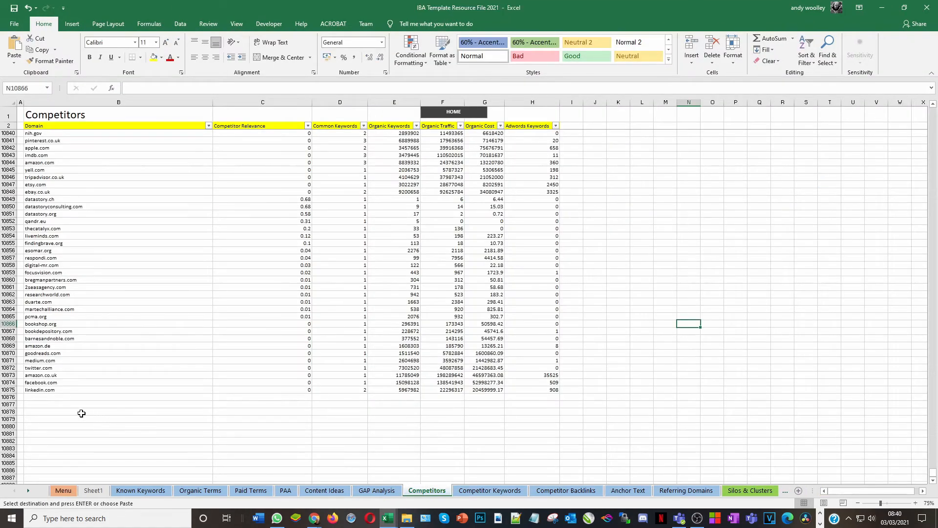
click(59, 396)
key(ctrl+v)
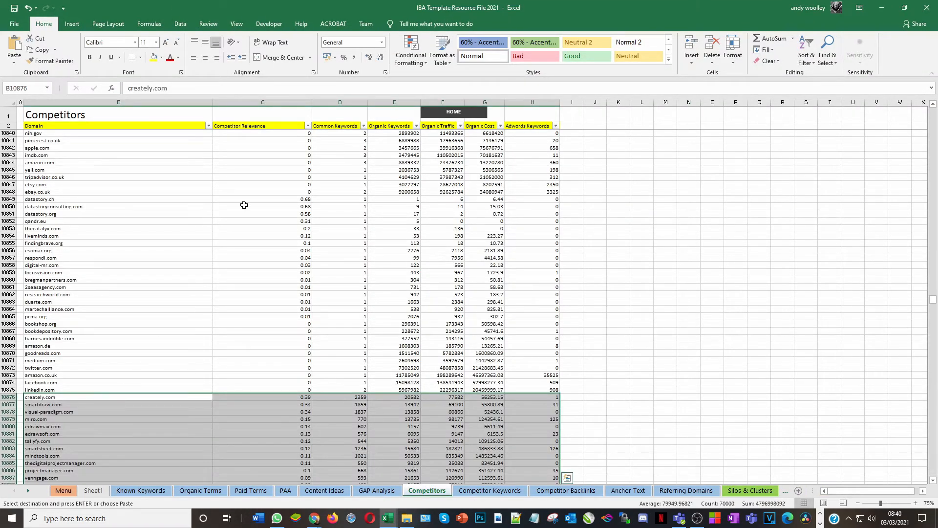
click(617, 155)
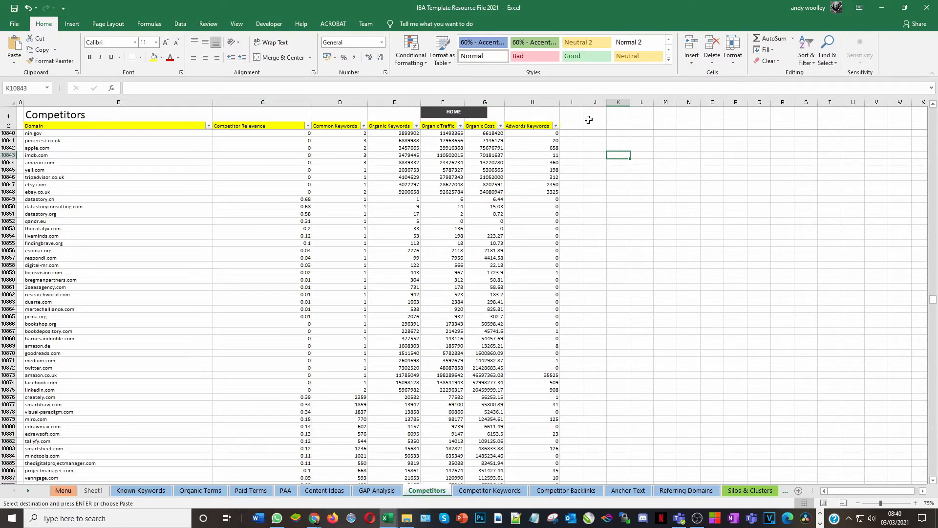
- Insert a comment on cell J1 of the Competitors sheet with the text "Excluded data science and warey of"
scroll(49, 198, up, 2)
scroll(48, 199, up, 2)
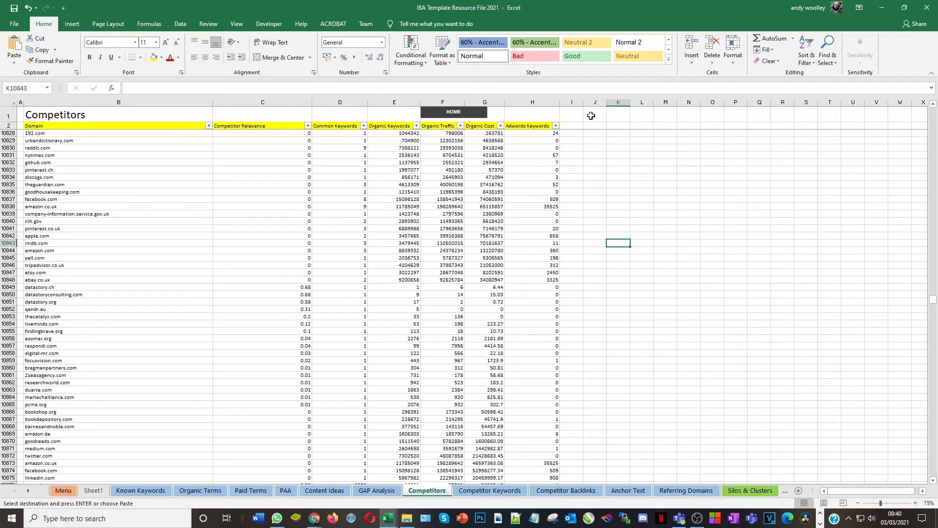
click(594, 115)
right_click(595, 116)
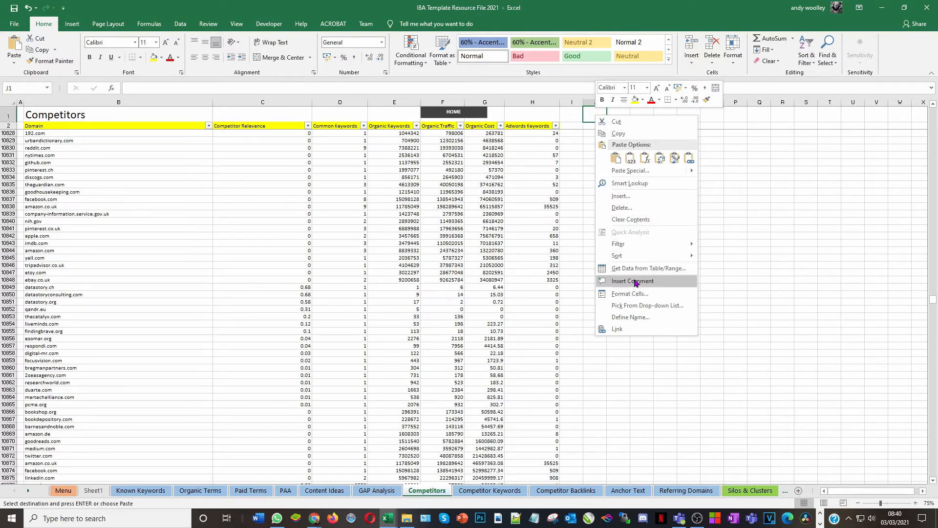
click(636, 281)
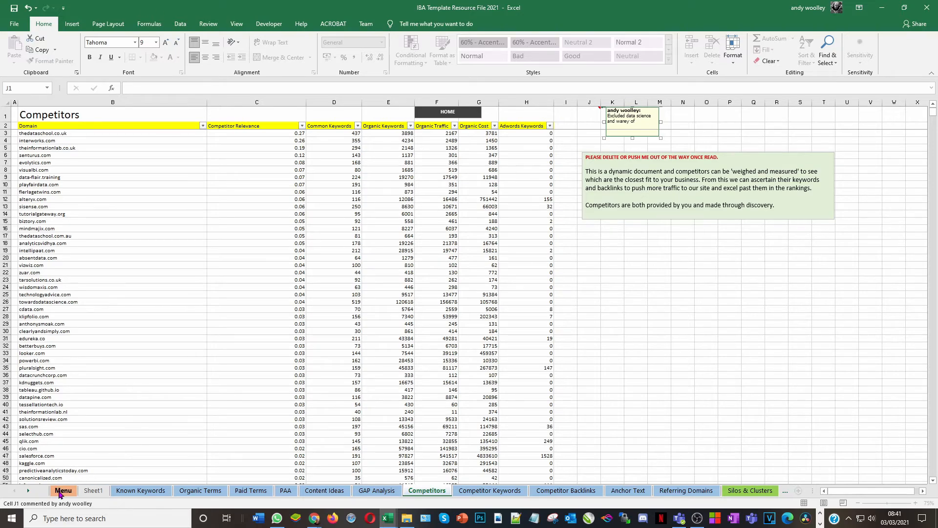
- Check the known keywords on the Menu sheet and the Competitor Keywords sheet, and return to the Competitors sheet
click(60, 491)
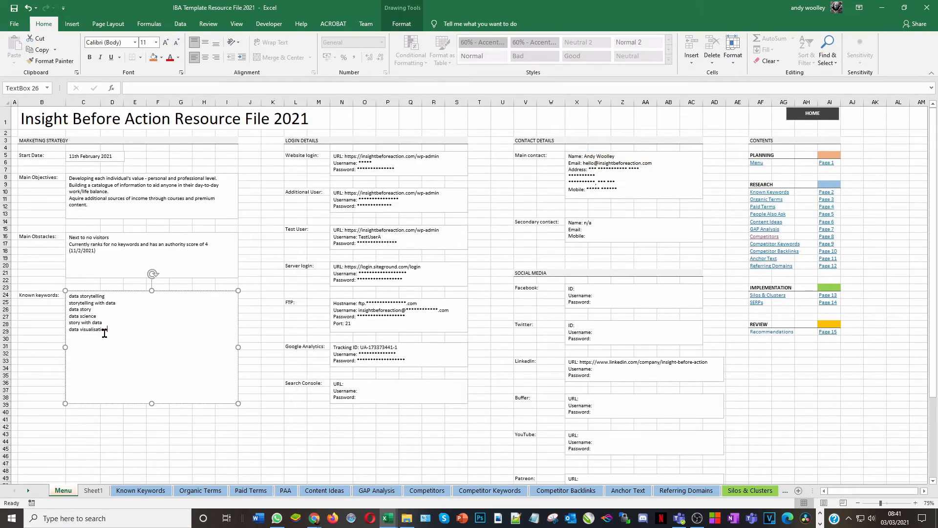
click(485, 497)
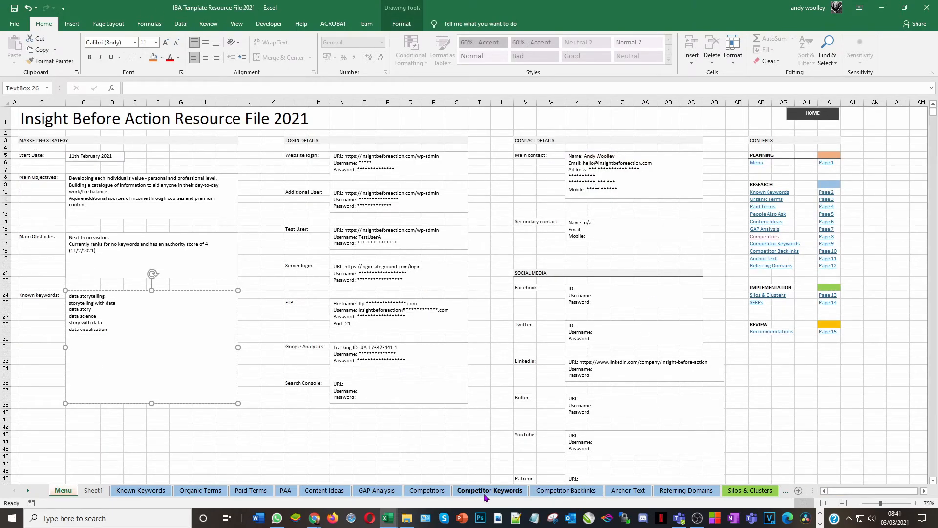
click(693, 116)
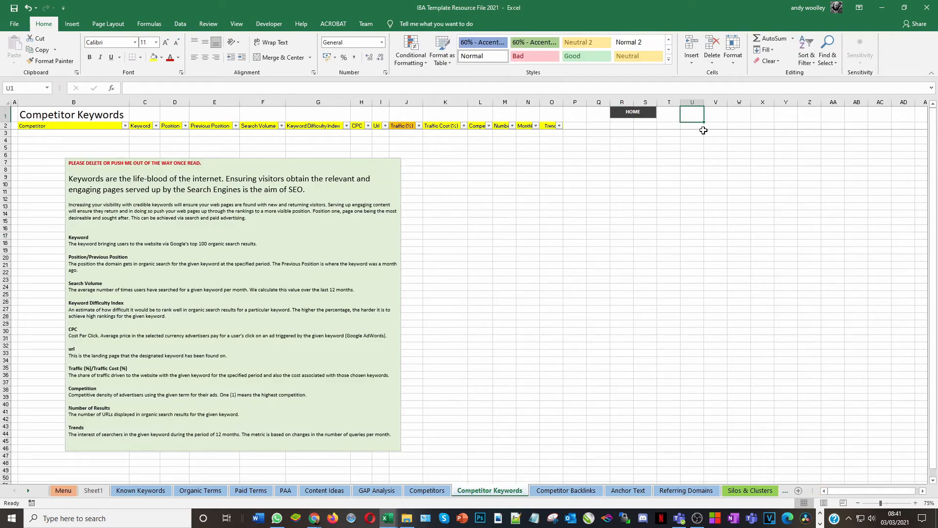
click(427, 490)
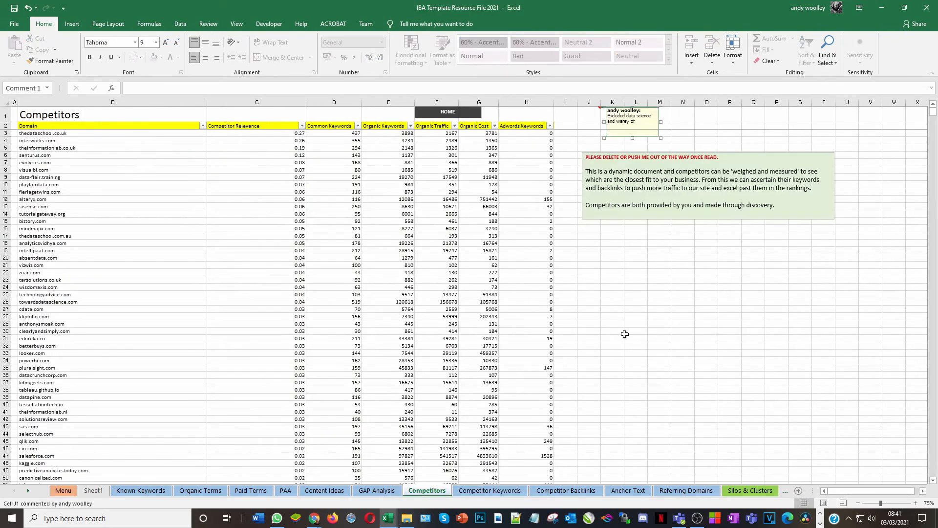
- Complete the J1 comment with "data with story as this leads into graphical design." and widen its box to about column N
click(642, 123)
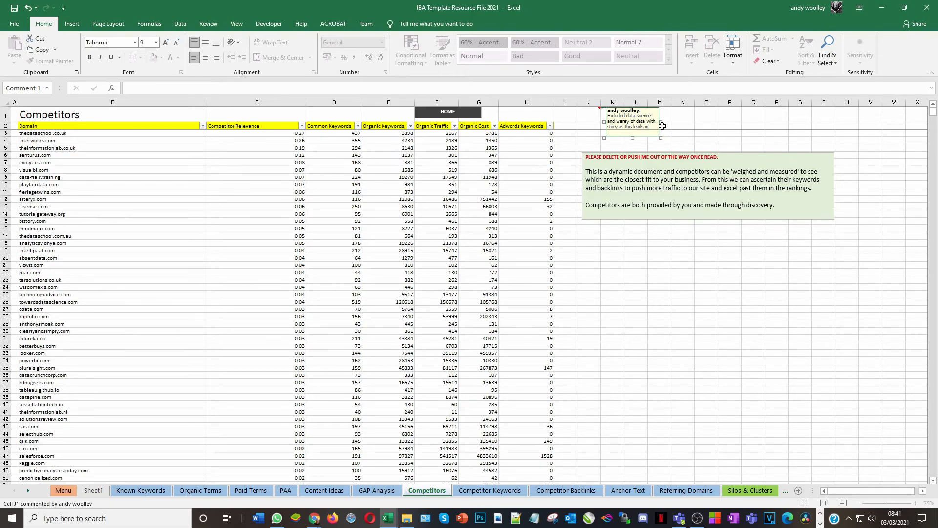
text(graphical design.)
drag(661, 122, 703, 122)
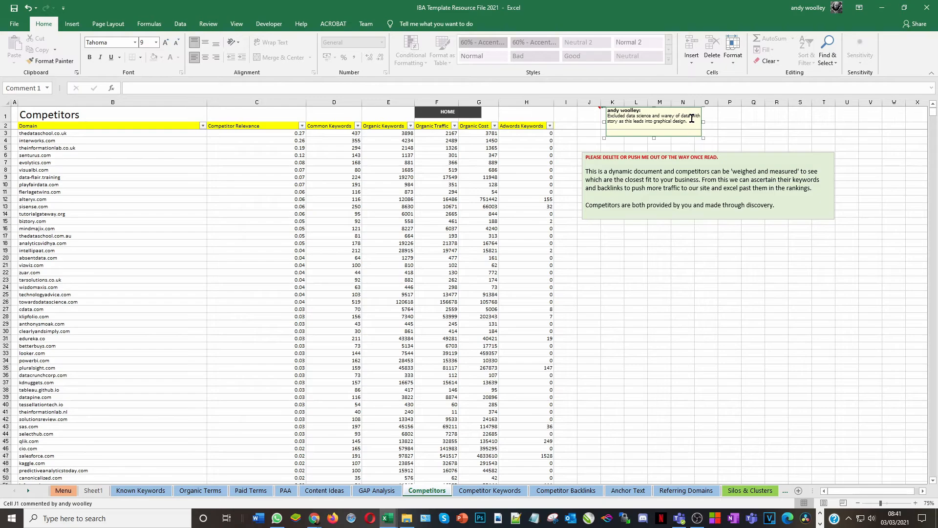
- Put single quotation marks around 'data science' and 'data with story' in the J1 comment, and finish editing it
click(689, 116)
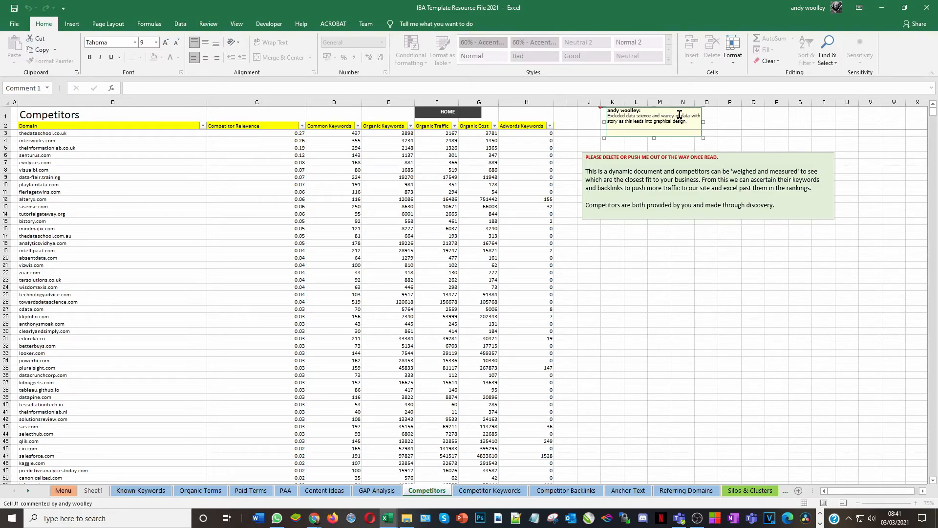
click(681, 117)
text(')
click(626, 119)
text(')
key(BackSpace)
key(Right)
text(')
click(626, 116)
text(')
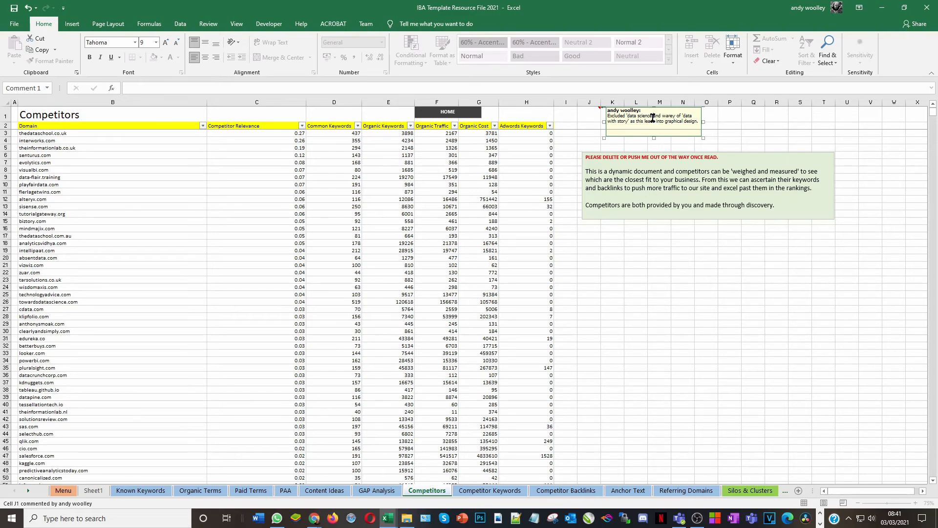
click(646, 115)
text(')
click(688, 272)
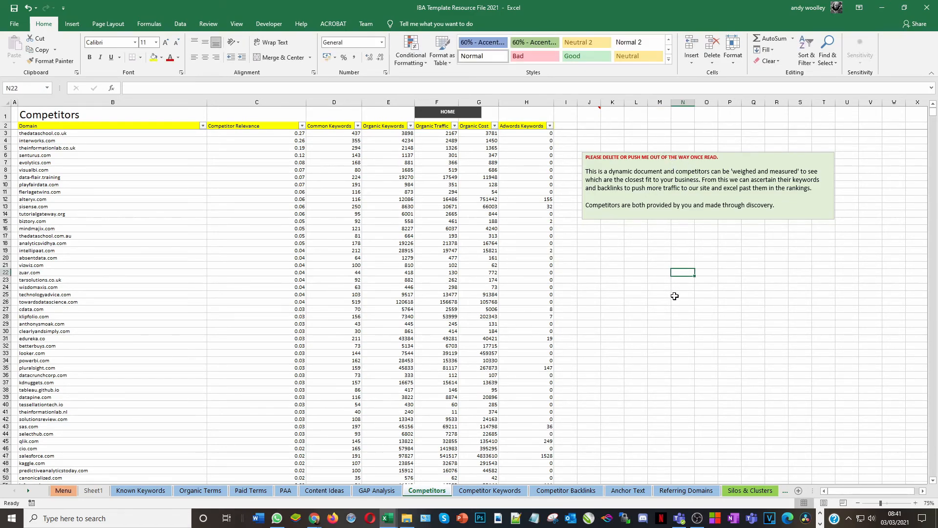
- Enter the label "Note" in cell J1 of the Competitors sheet
click(586, 117)
text(No)
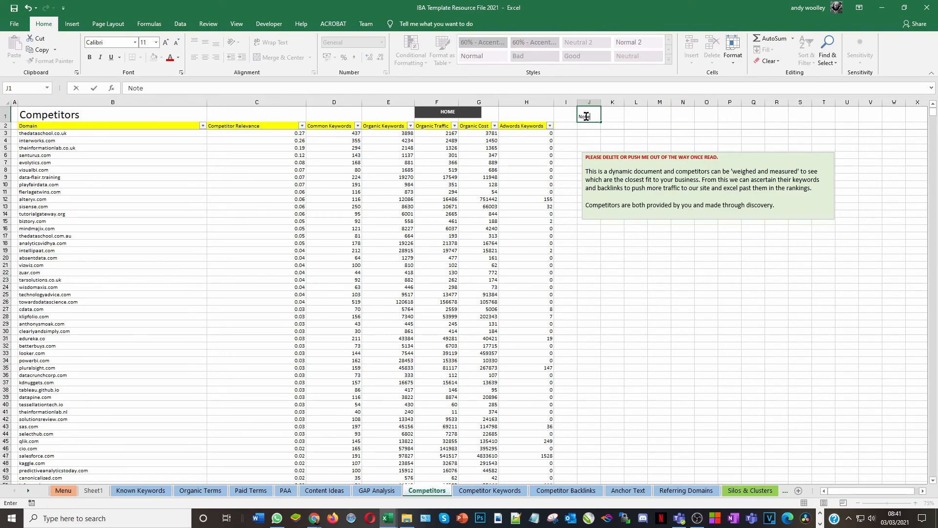
text(te)
click(652, 302)
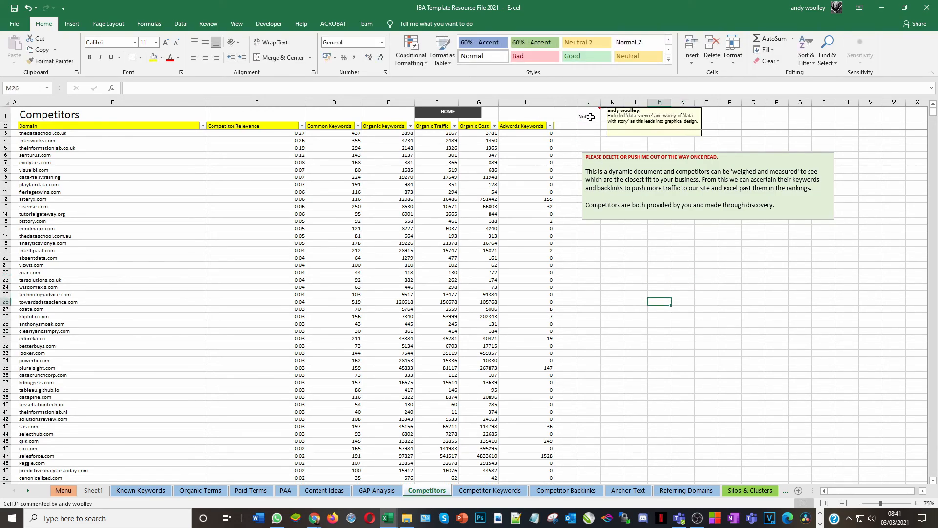
- Fill cell J1 with a grey background from the theme colours and save the workbook
click(590, 117)
click(161, 58)
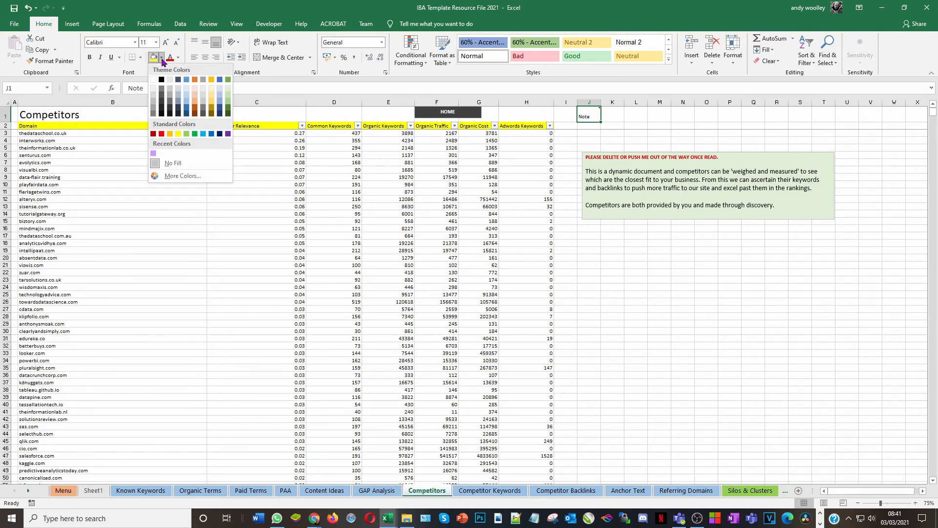
click(153, 96)
click(672, 225)
click(730, 301)
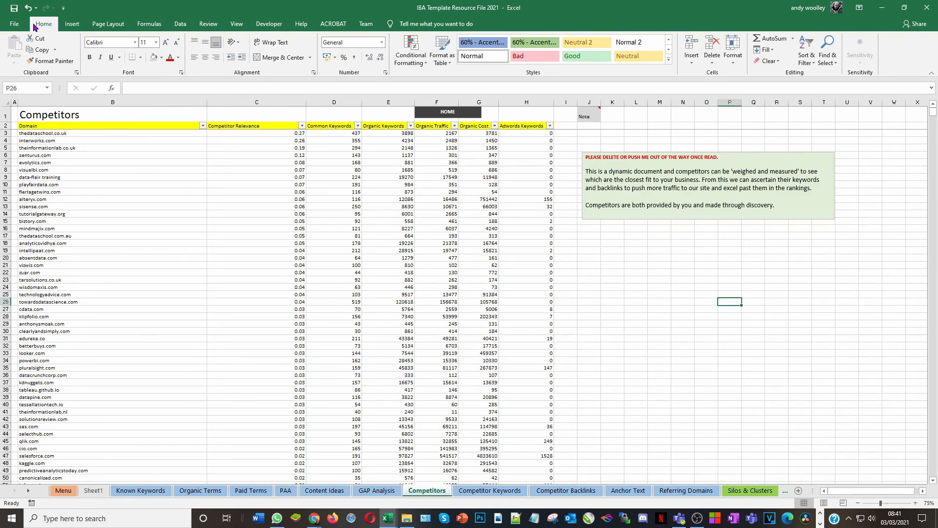
click(14, 7)
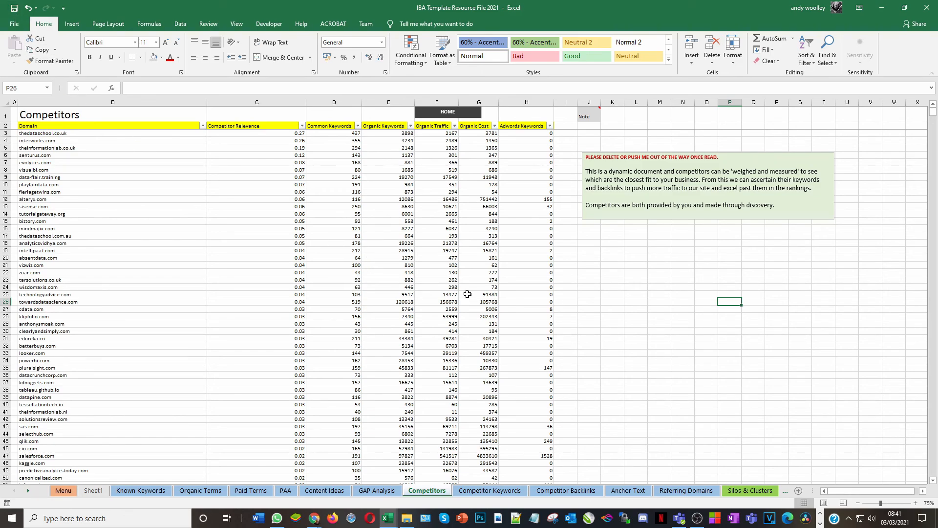